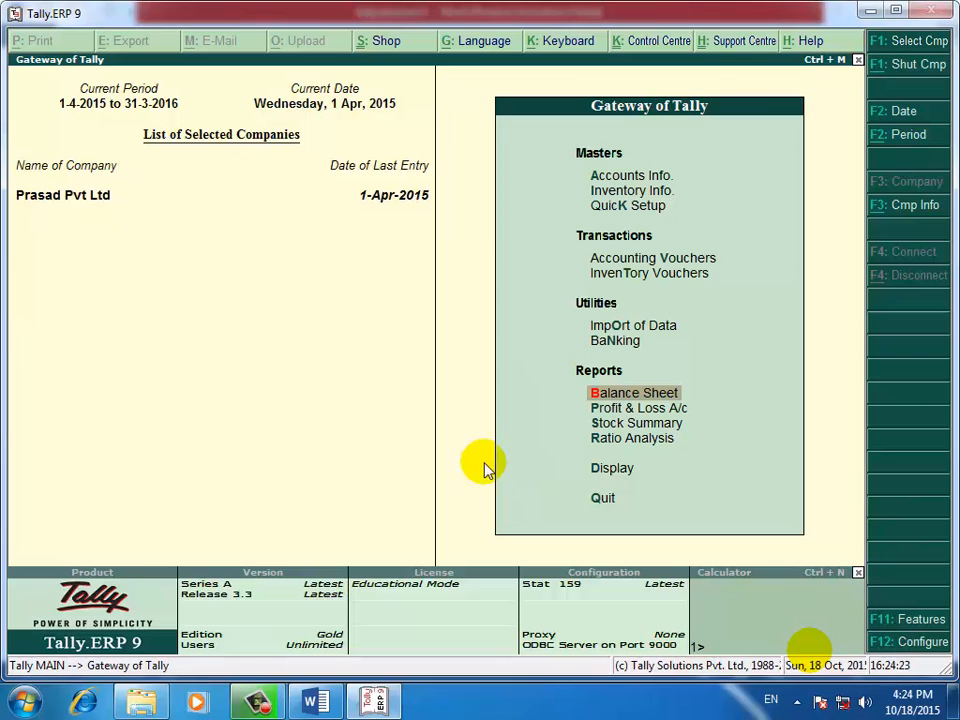
Step: Open the ADJUSTMENTS Word document from the all in one marathi > tally > tally assg folder on Local Disk (D:)
left_click(313, 700)
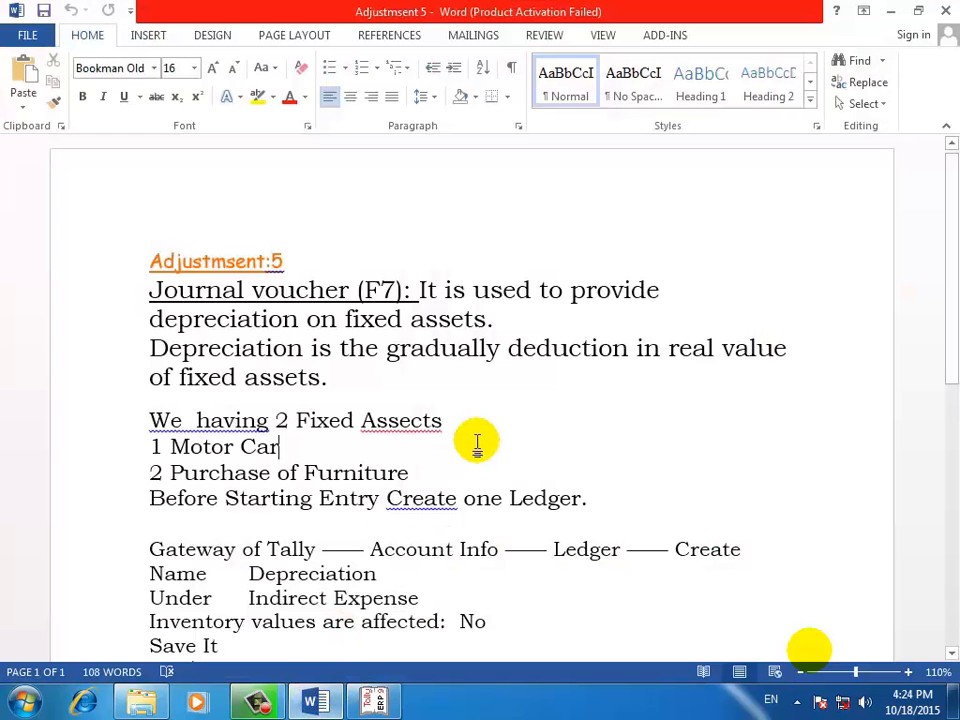
key("super+e")
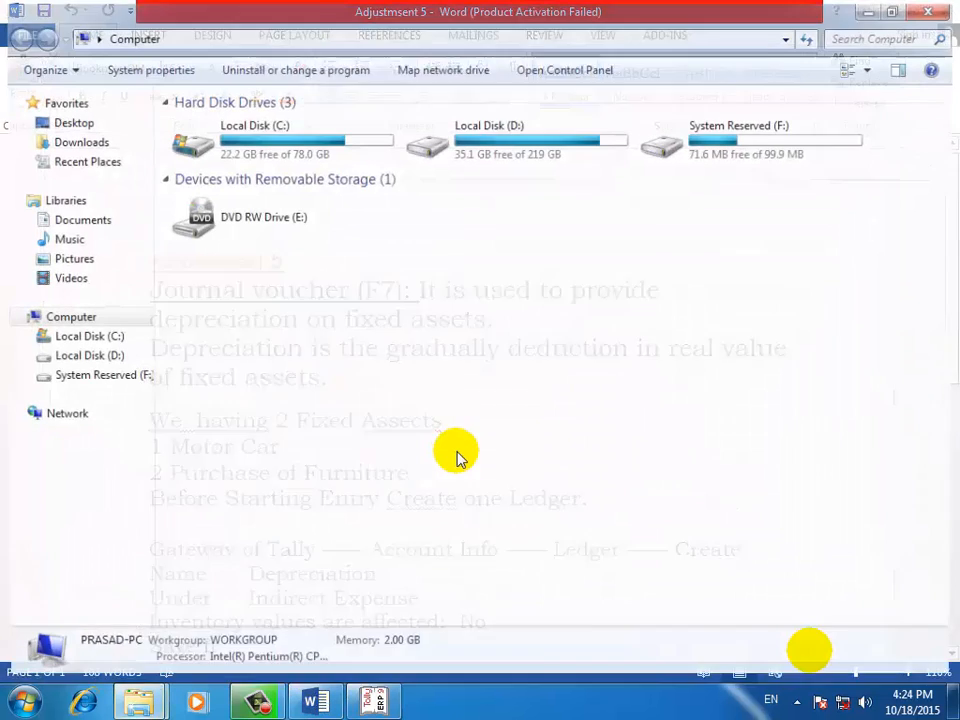
double_click(456, 148)
left_click(184, 121)
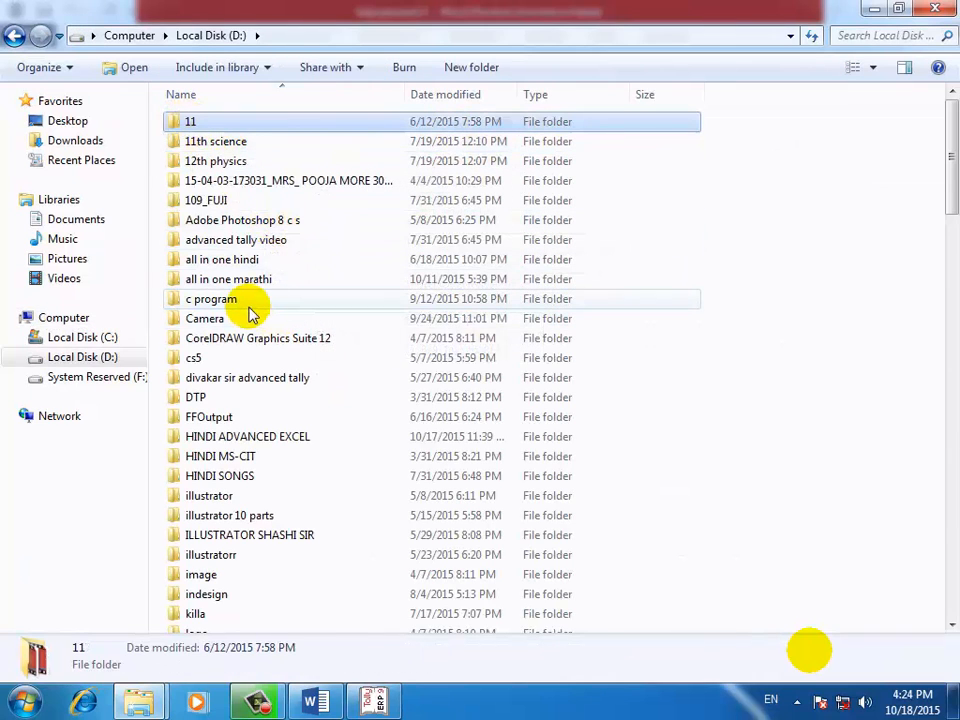
key("a")
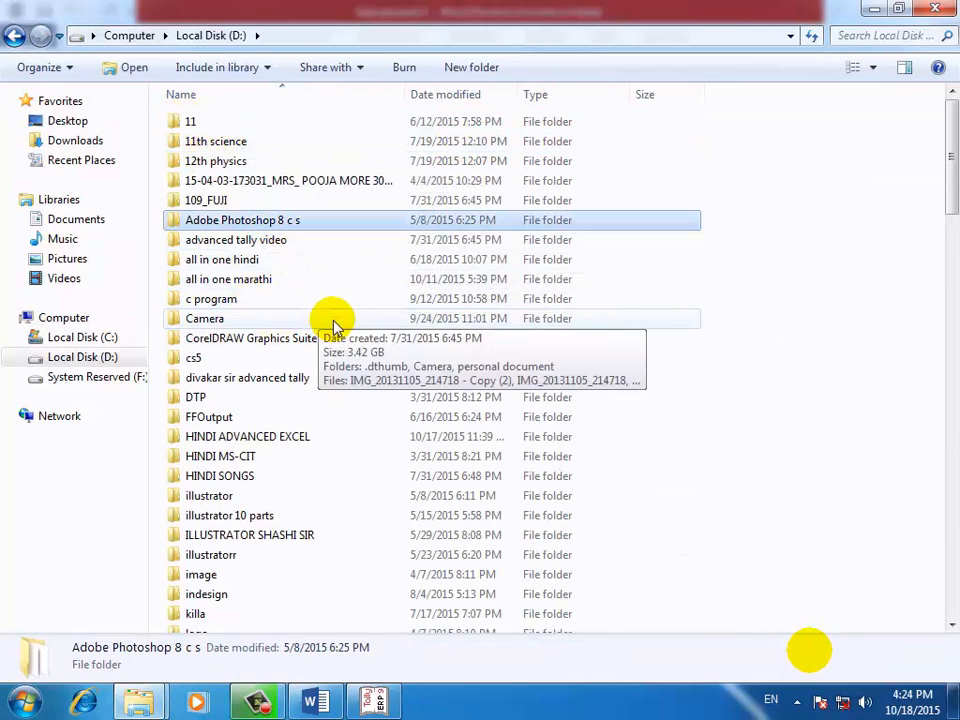
double_click(172, 279)
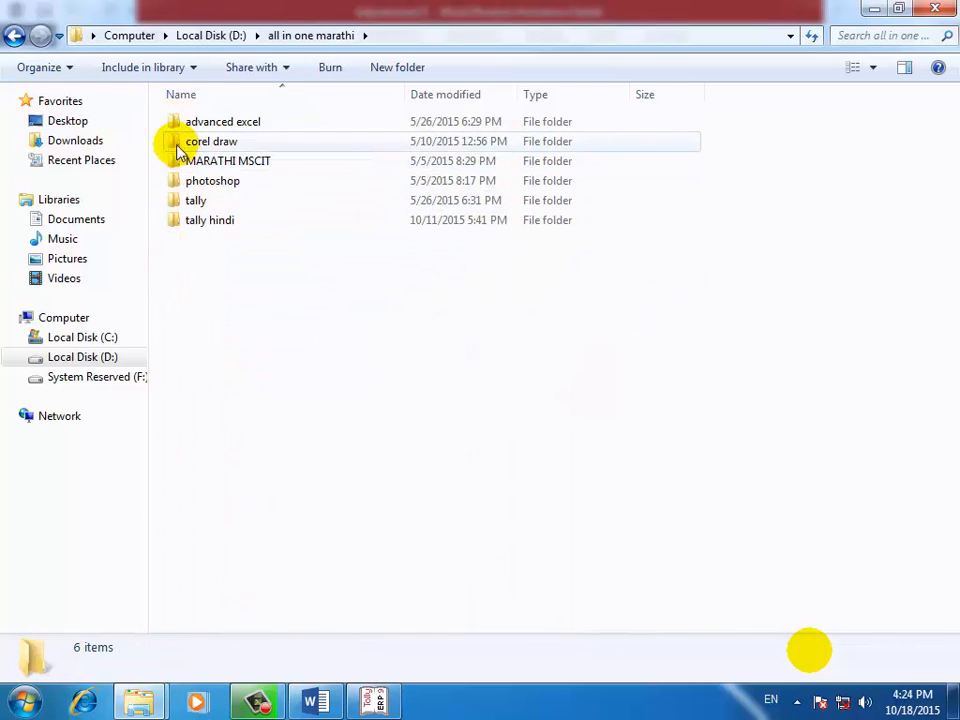
double_click(178, 200)
double_click(187, 187)
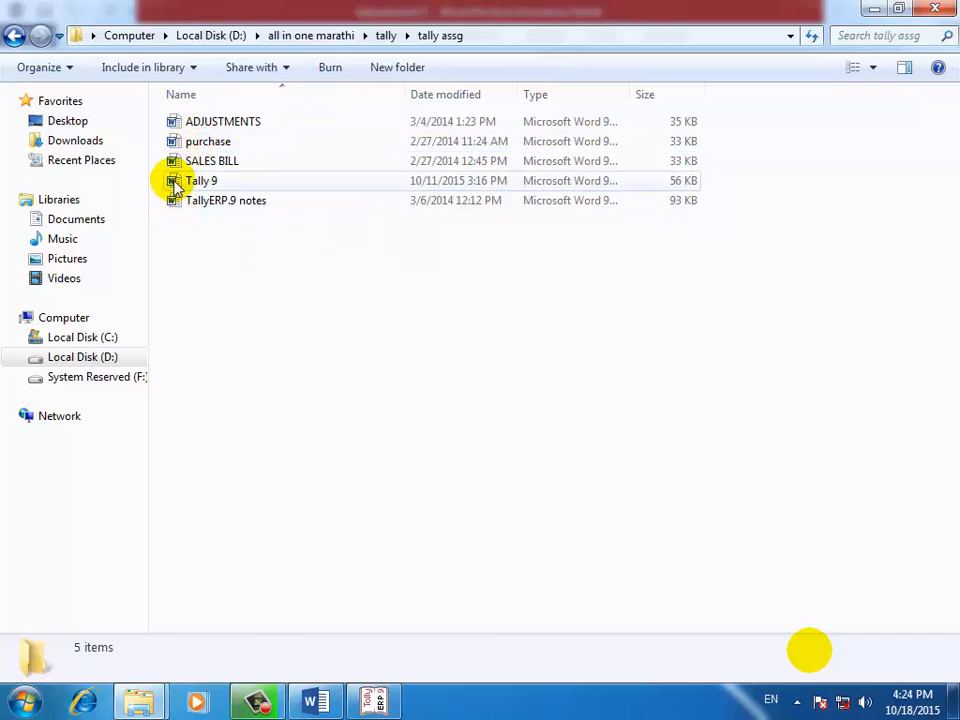
double_click(172, 121)
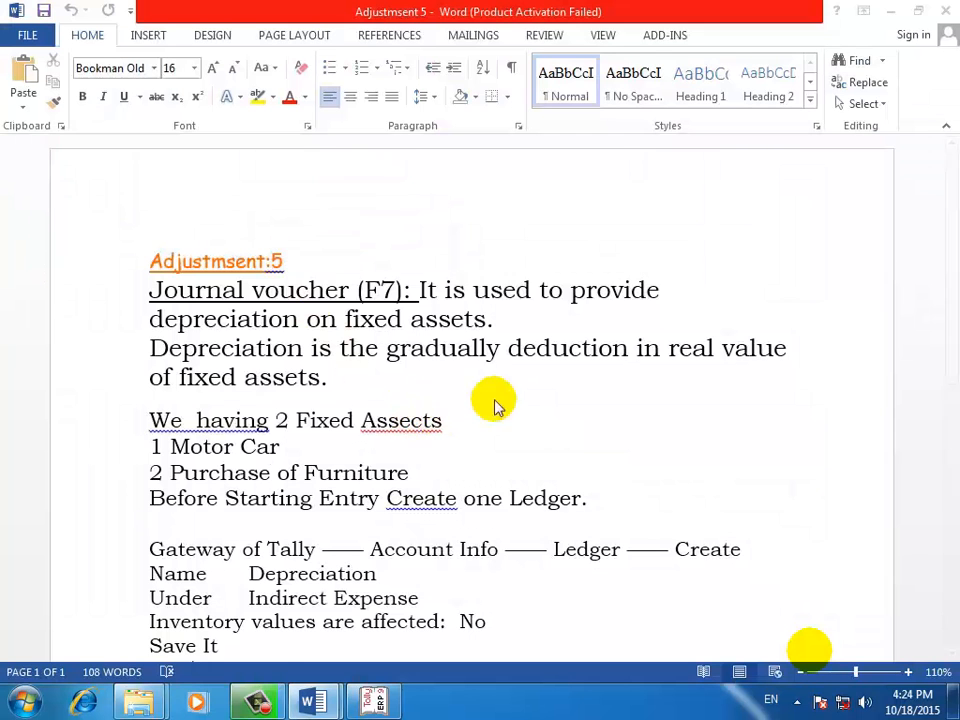
left_click_drag(953, 258, 945, 322)
left_click(505, 268)
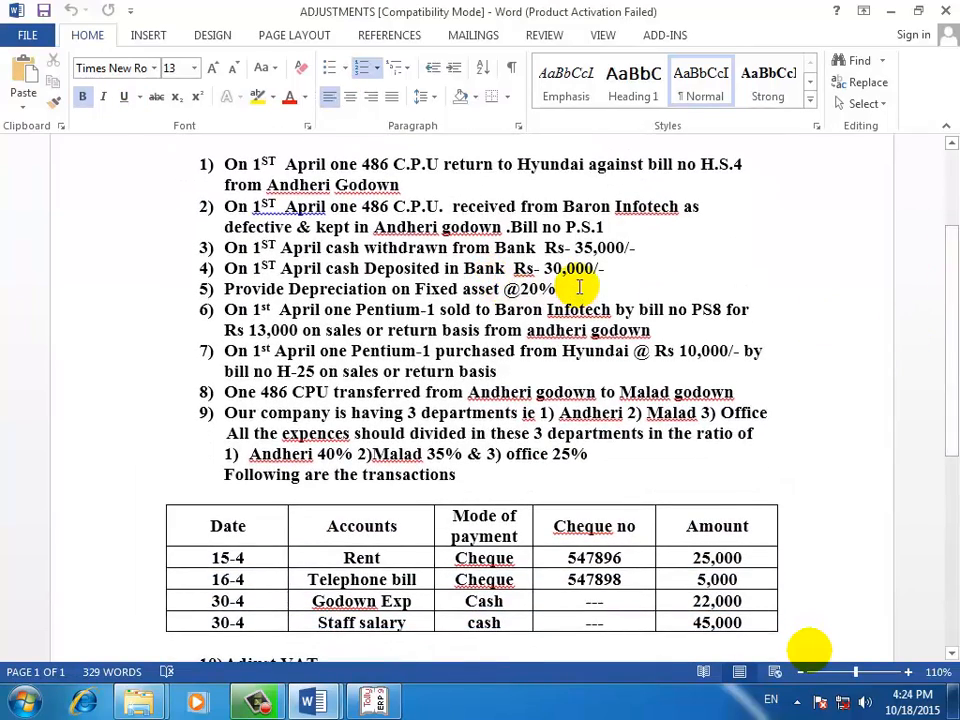
left_click_drag(578, 287, 176, 294)
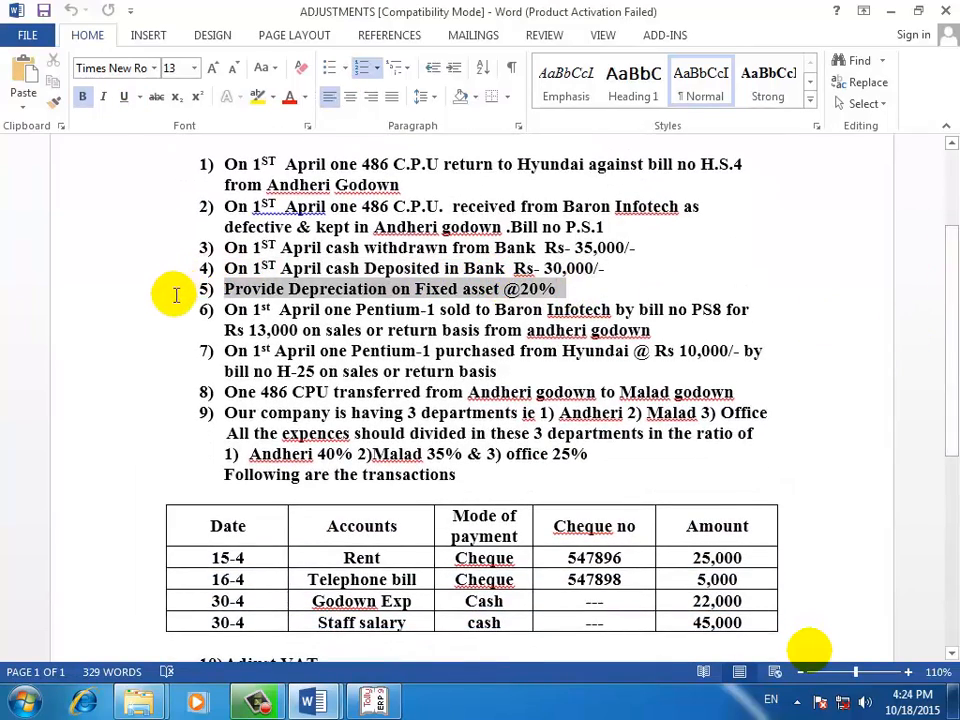
left_click(215, 68)
left_click(215, 68)
left_click(215, 68)
left_click(215, 68)
left_click(215, 68)
left_click(215, 68)
left_click(215, 68)
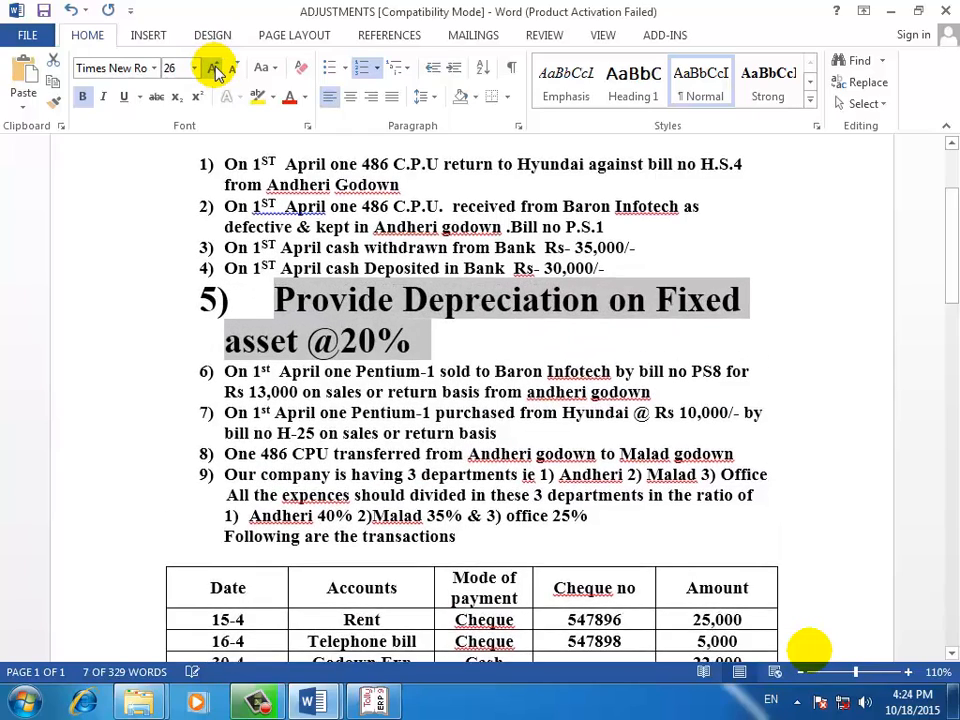
left_click(215, 68)
left_click(215, 68)
left_click(482, 364)
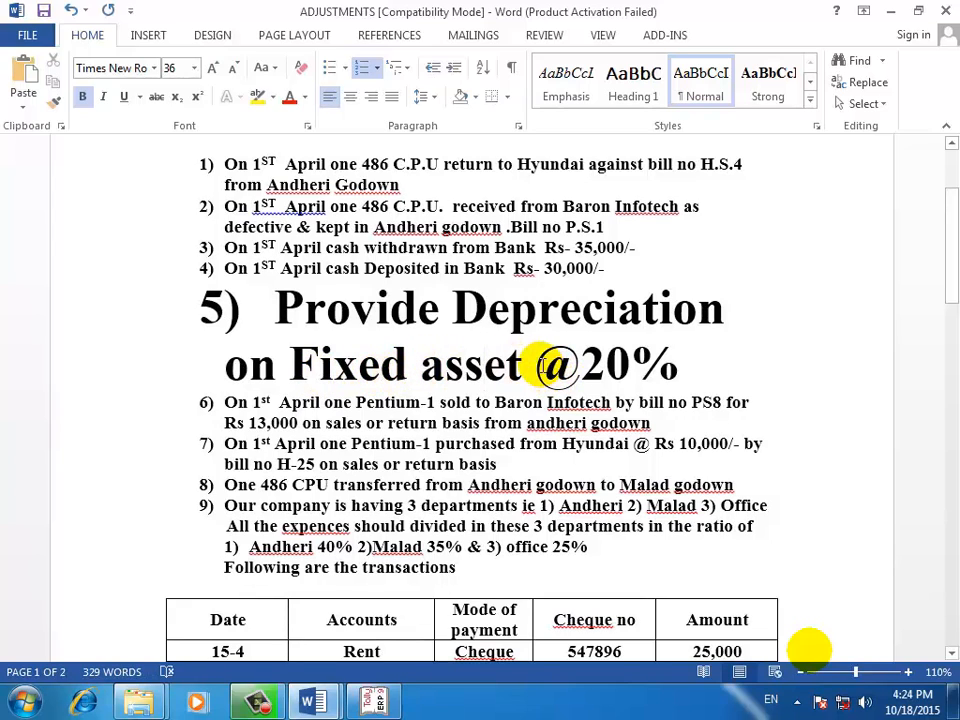
left_click_drag(545, 365, 675, 367)
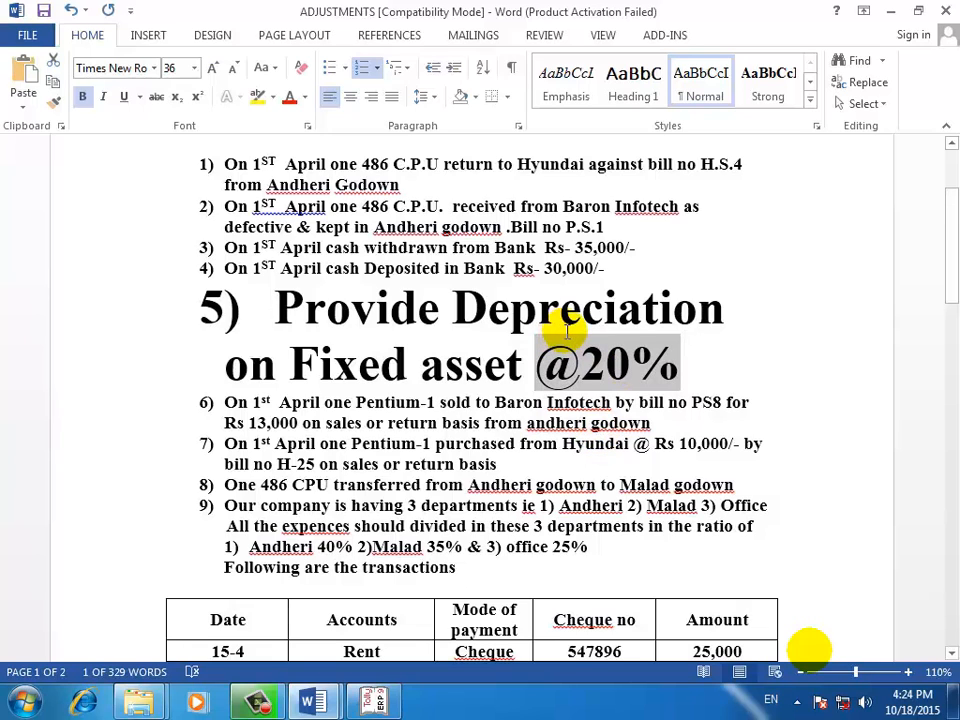
Step: Switch to the Adjustmsent 5 document and review its depreciation explanation, the two fixed assets and the ledger creation instructions
left_click(314, 700)
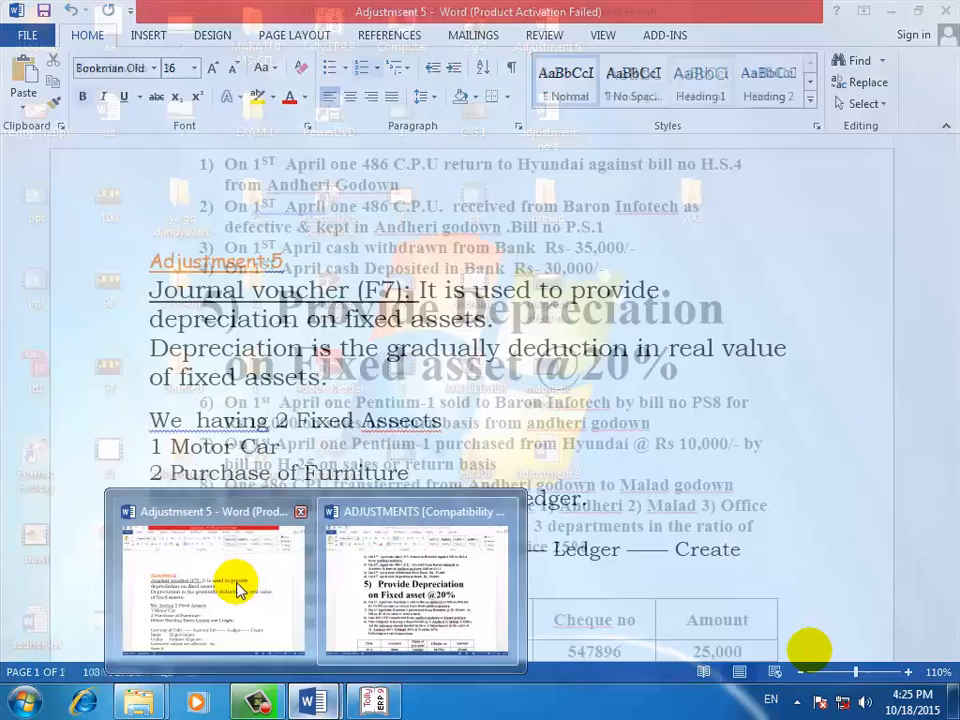
left_click(233, 582)
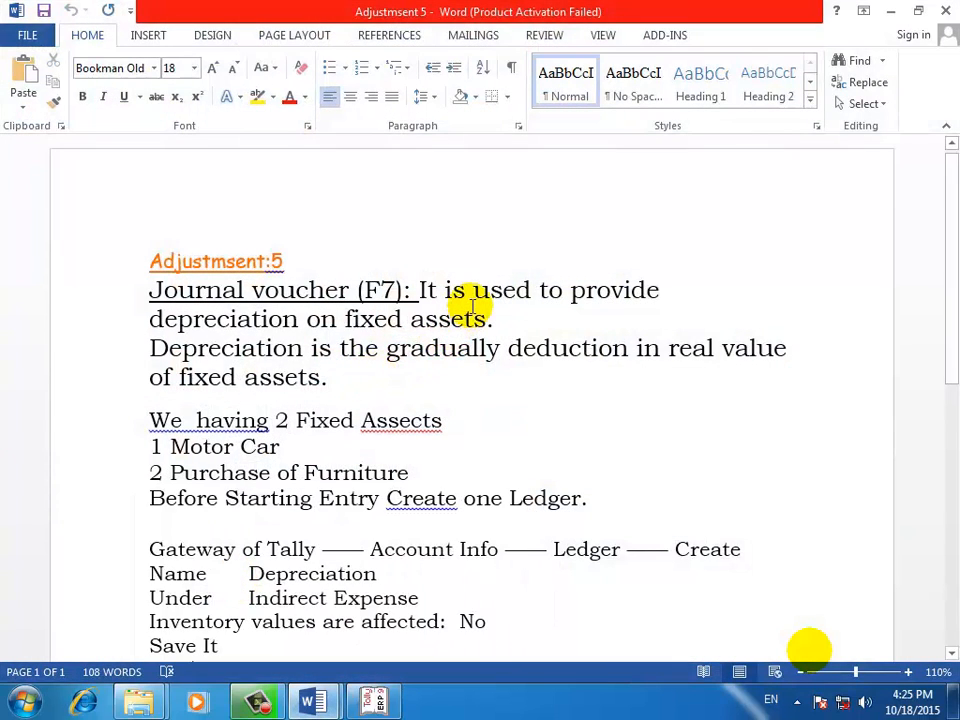
left_click(152, 347)
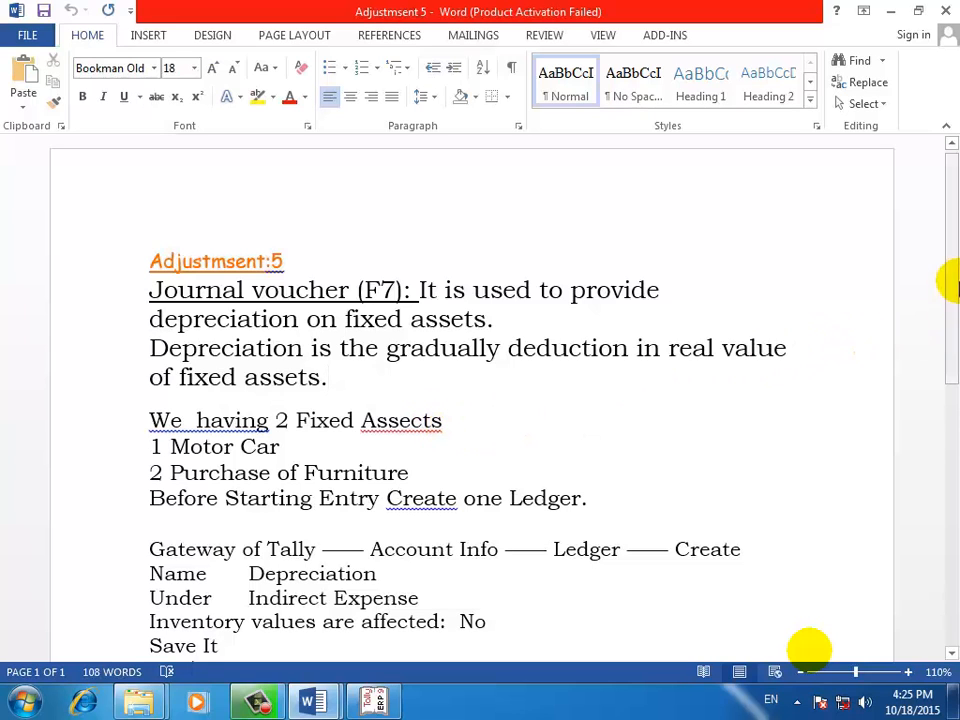
left_click_drag(950, 265, 952, 300)
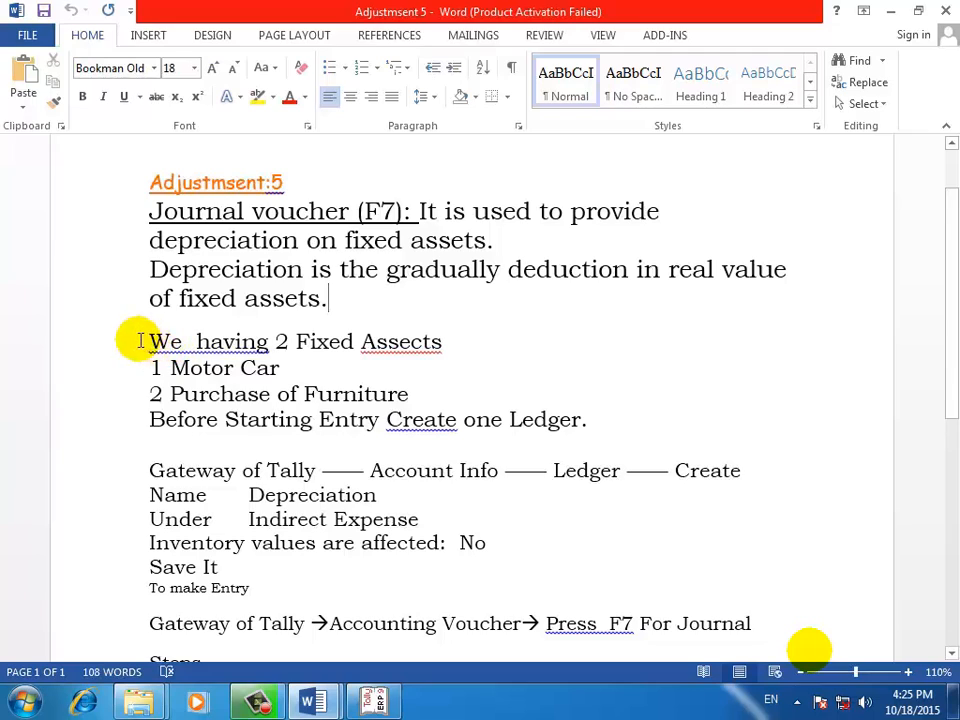
left_click_drag(143, 341, 448, 344)
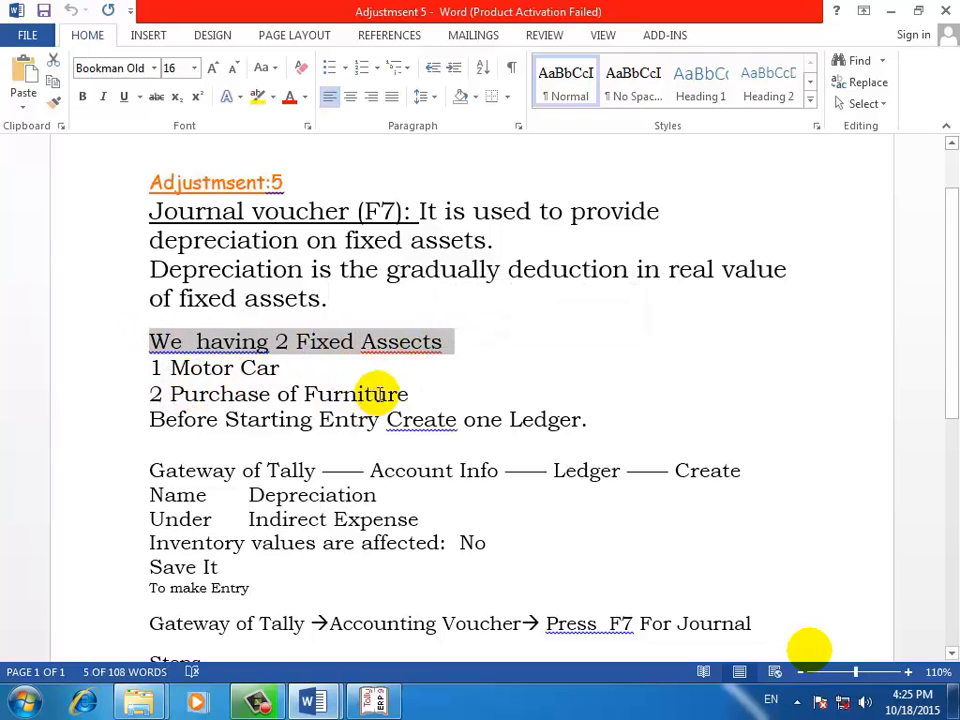
left_click_drag(167, 368, 489, 396)
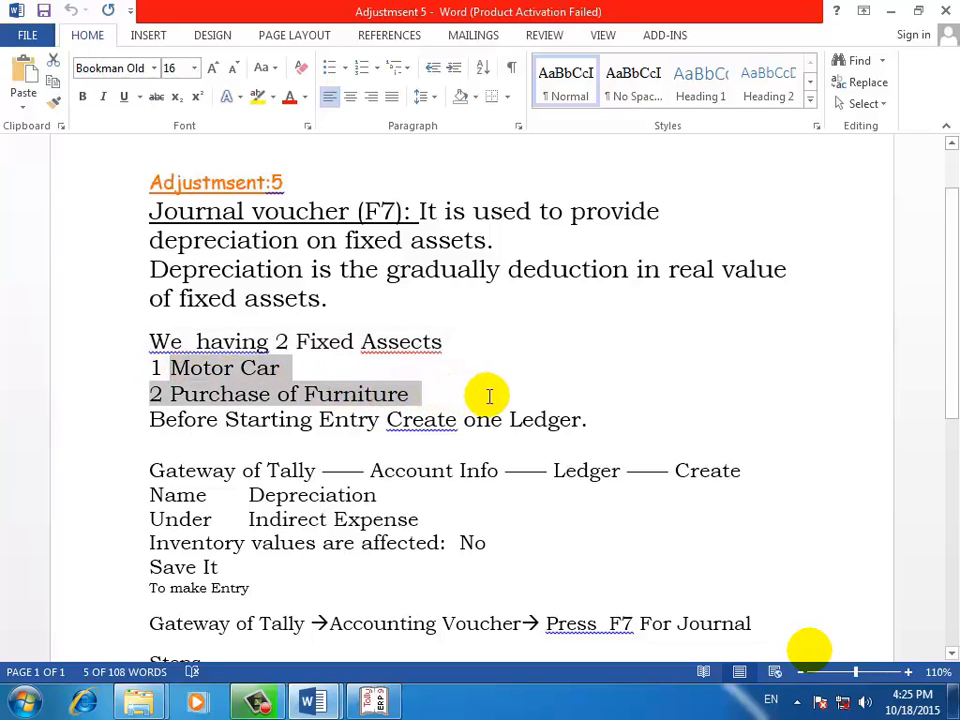
left_click(763, 357)
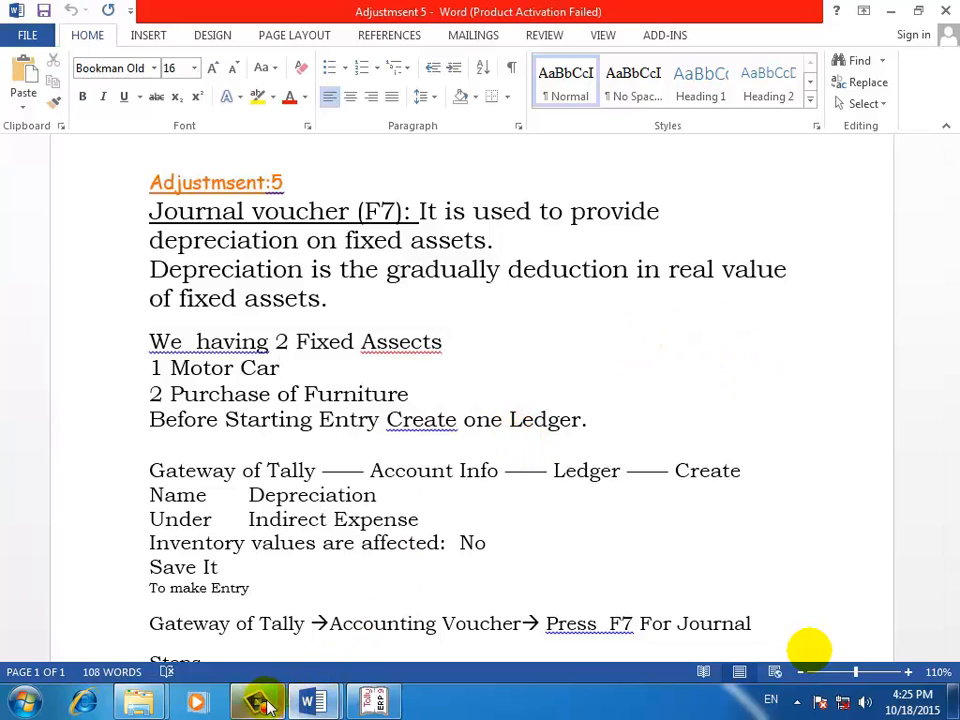
left_click(538, 516)
Step: Switch to Tally.ERP 9 and show the company's Balance Sheet in detailed view with Fixed Assets selected
left_click(374, 702)
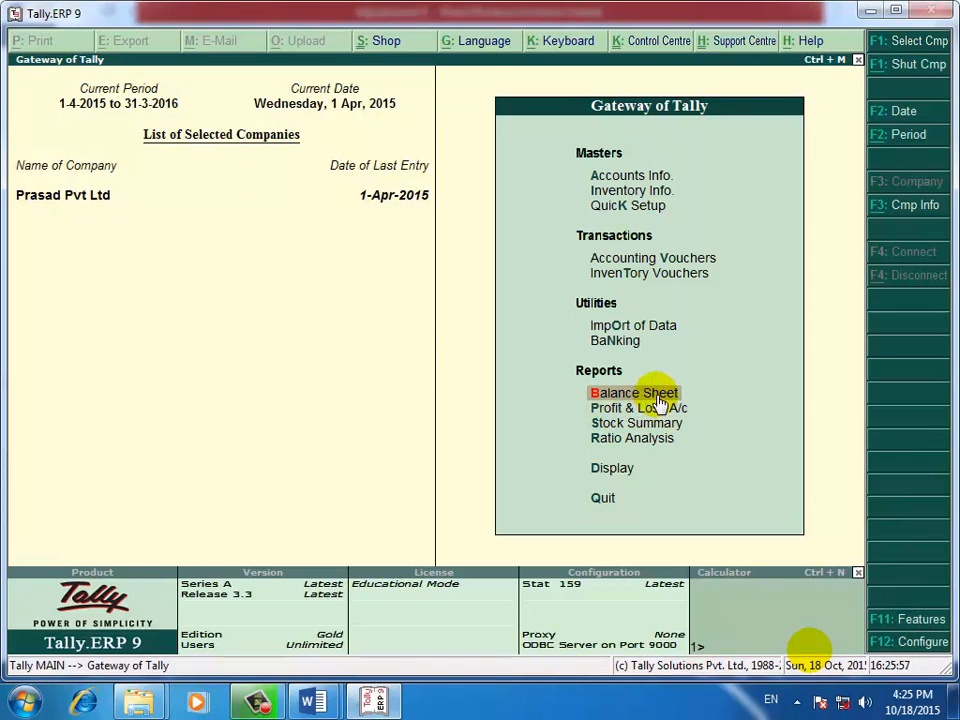
key("Return")
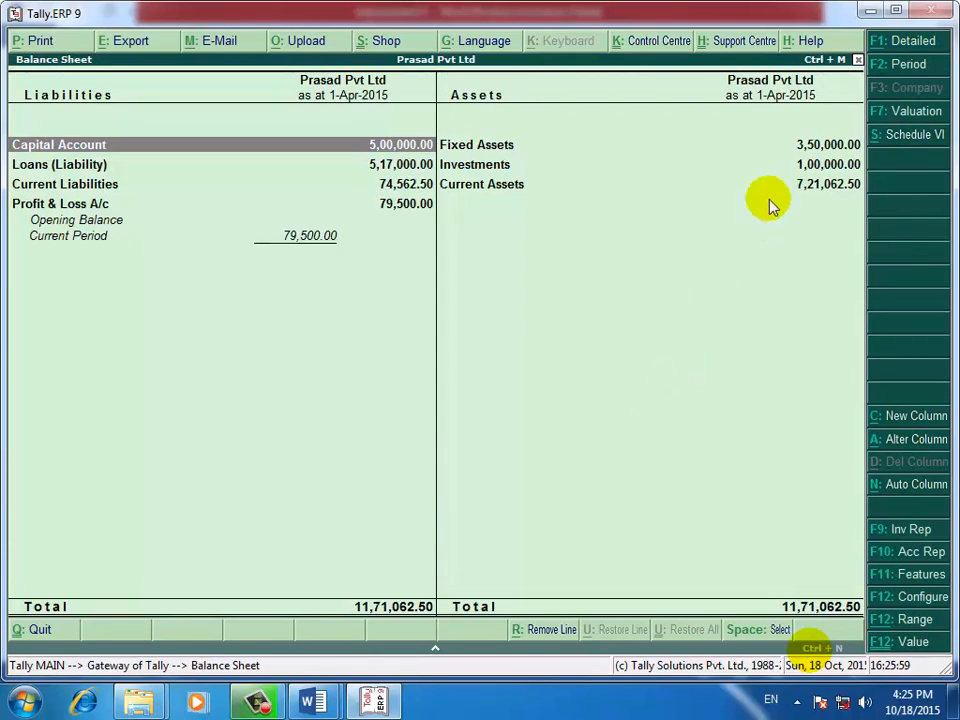
left_click(577, 149)
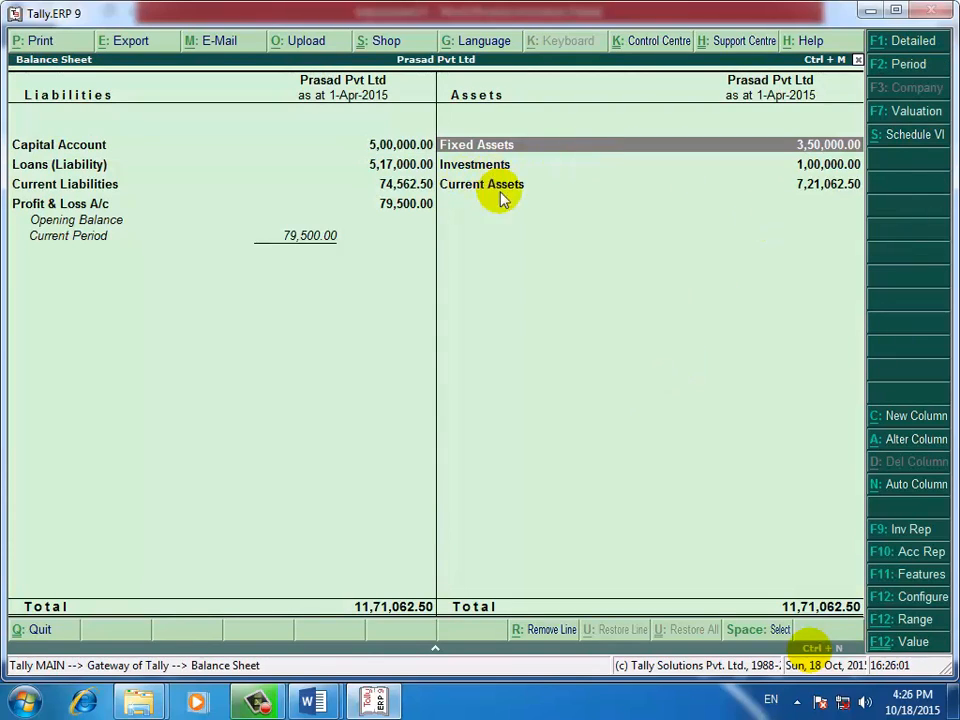
left_click(914, 44)
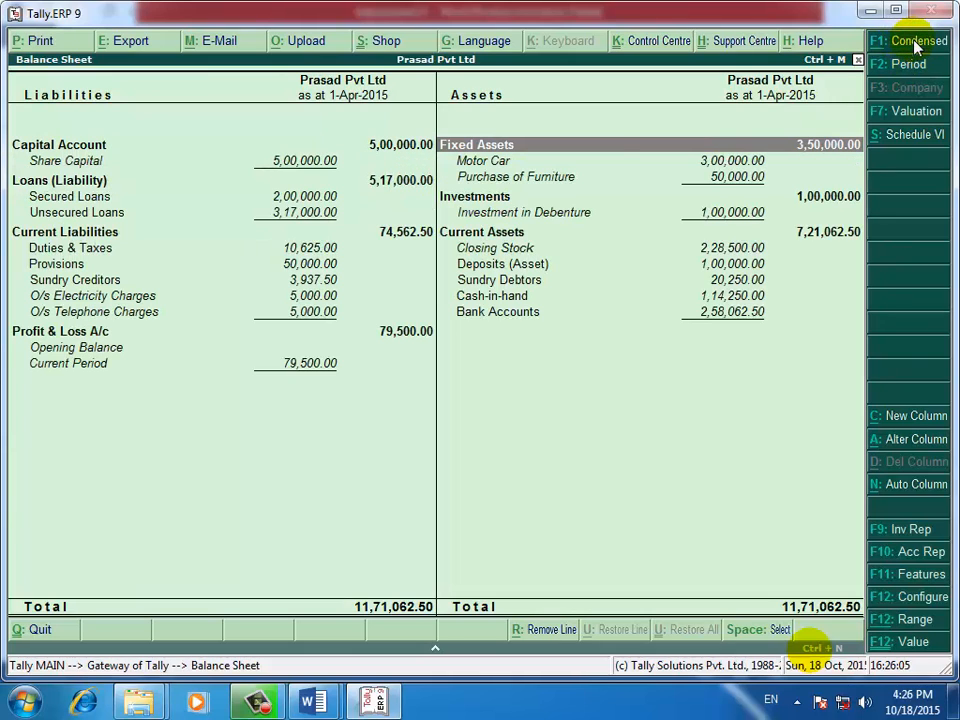
Step: Examine the Motor Car and Purchase of Furniture entries under Fixed Assets in the Balance Sheet
key("Down")
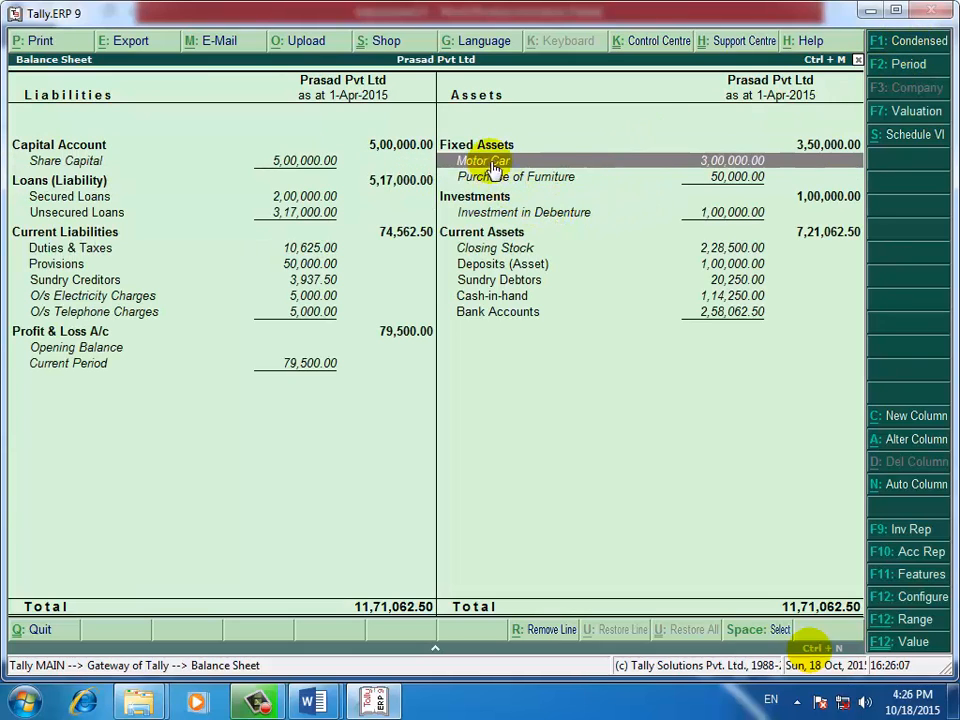
key("Up")
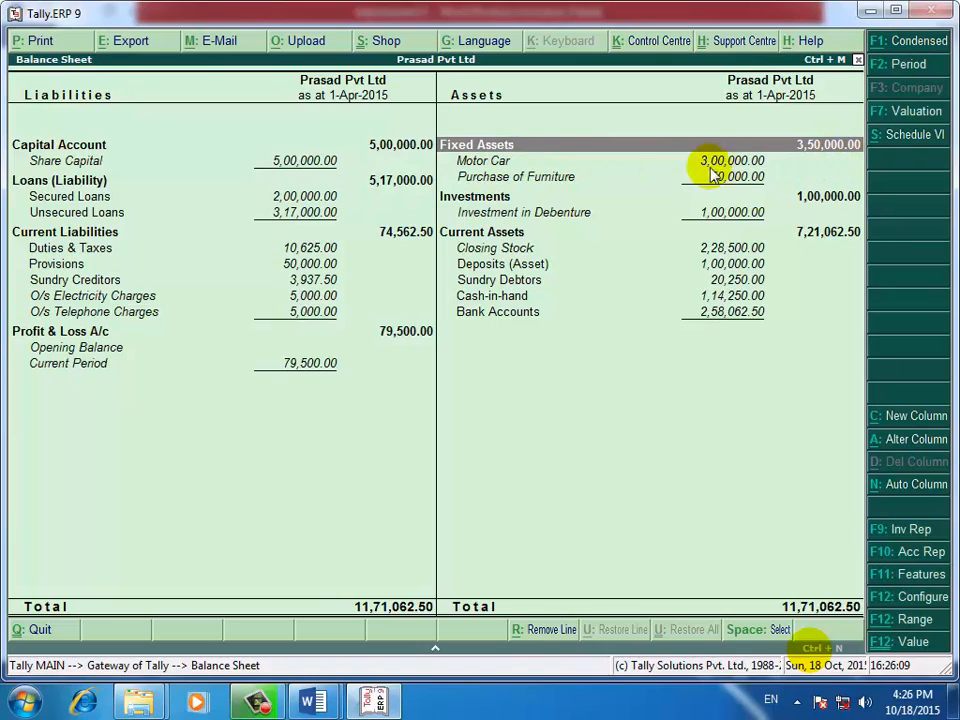
key("Down")
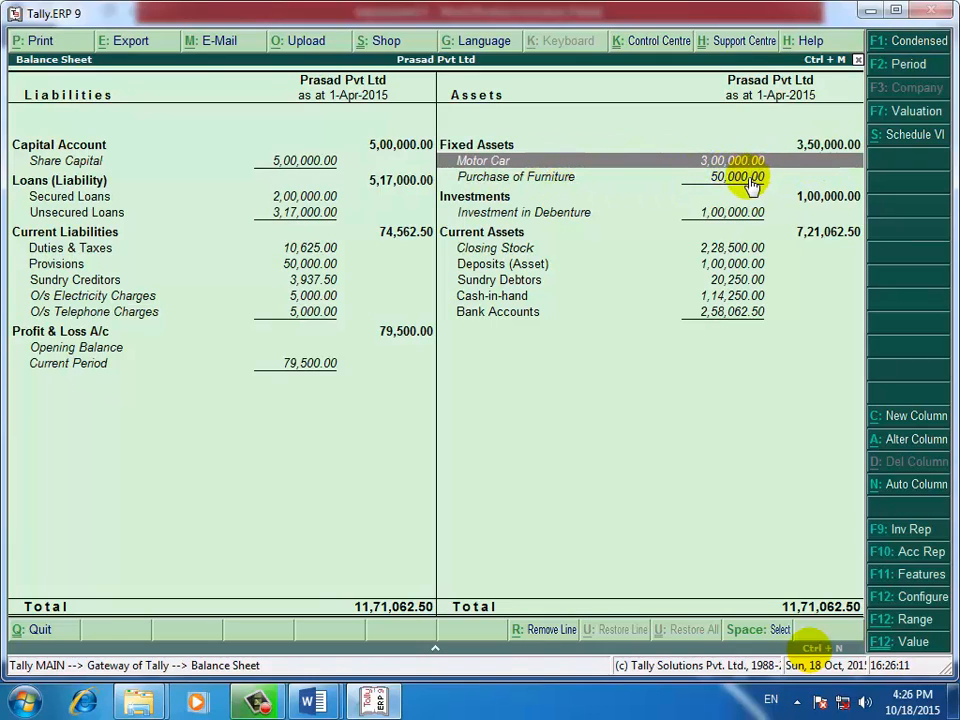
key("Down")
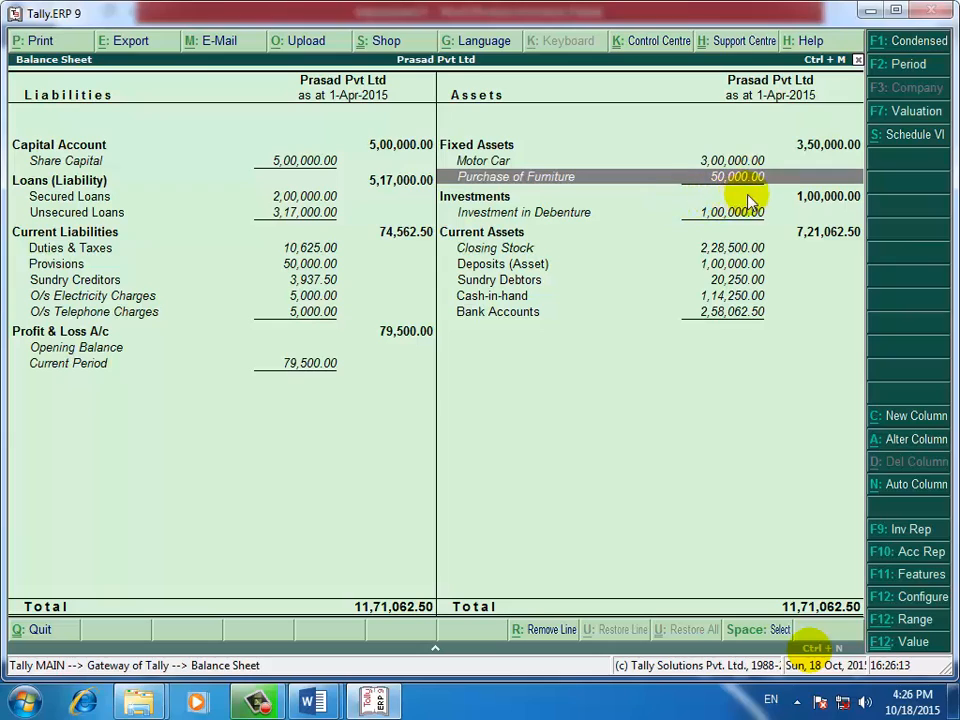
key("Up")
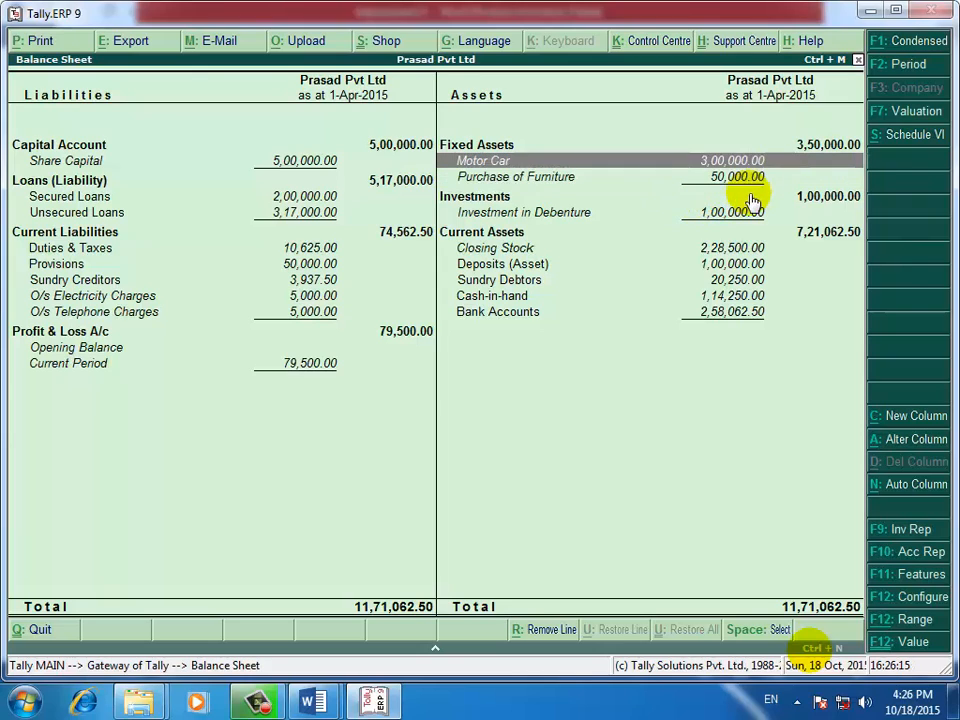
key("Down")
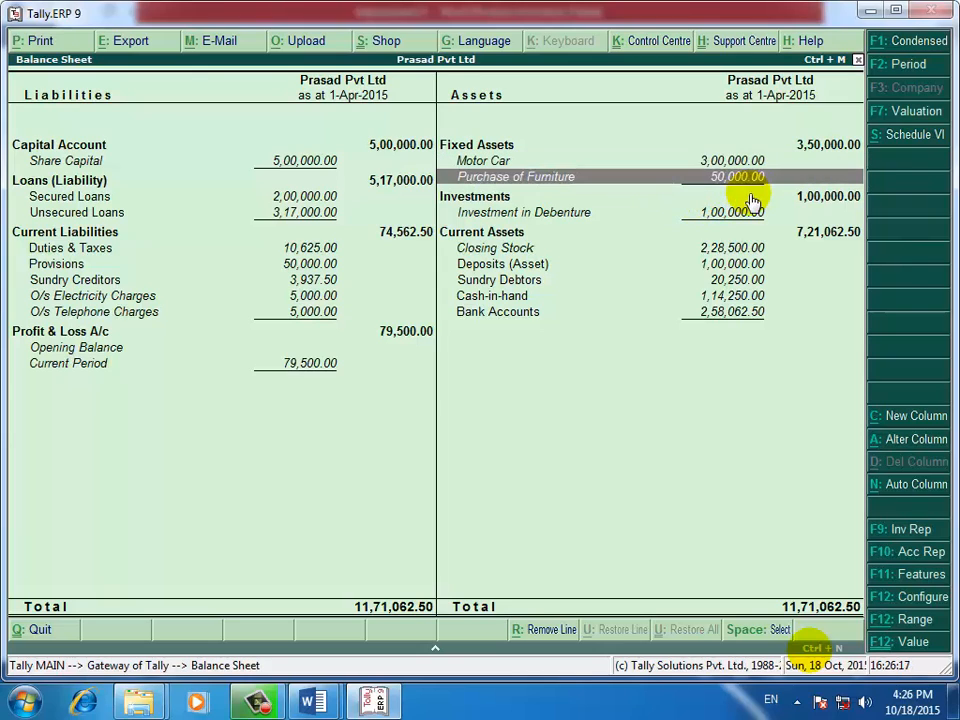
key("Up")
key("Up")
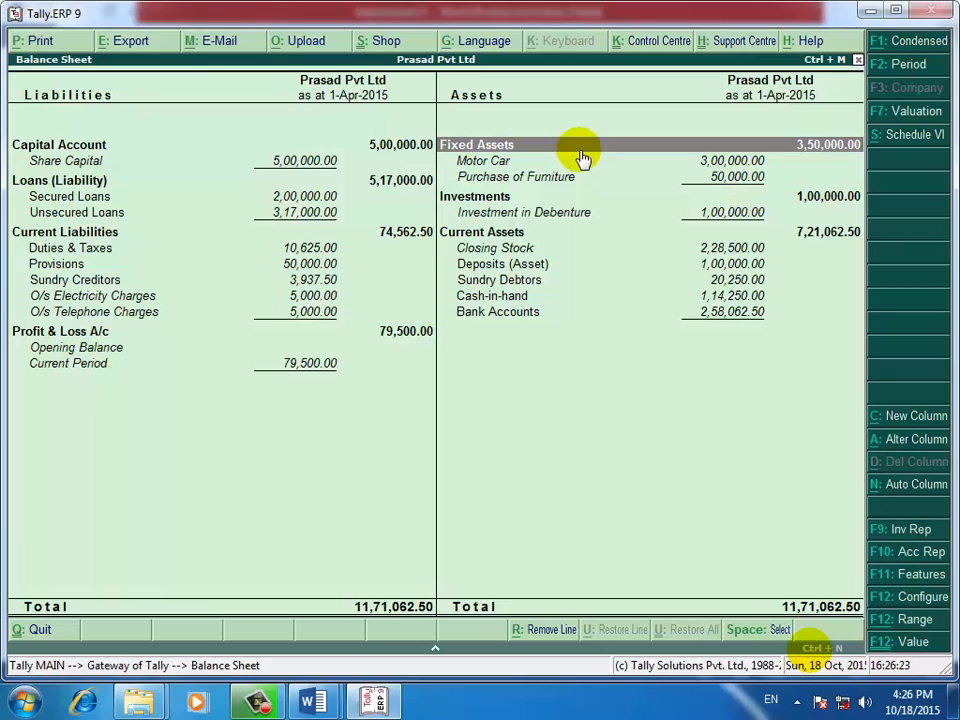
key("Down")
key("Down")
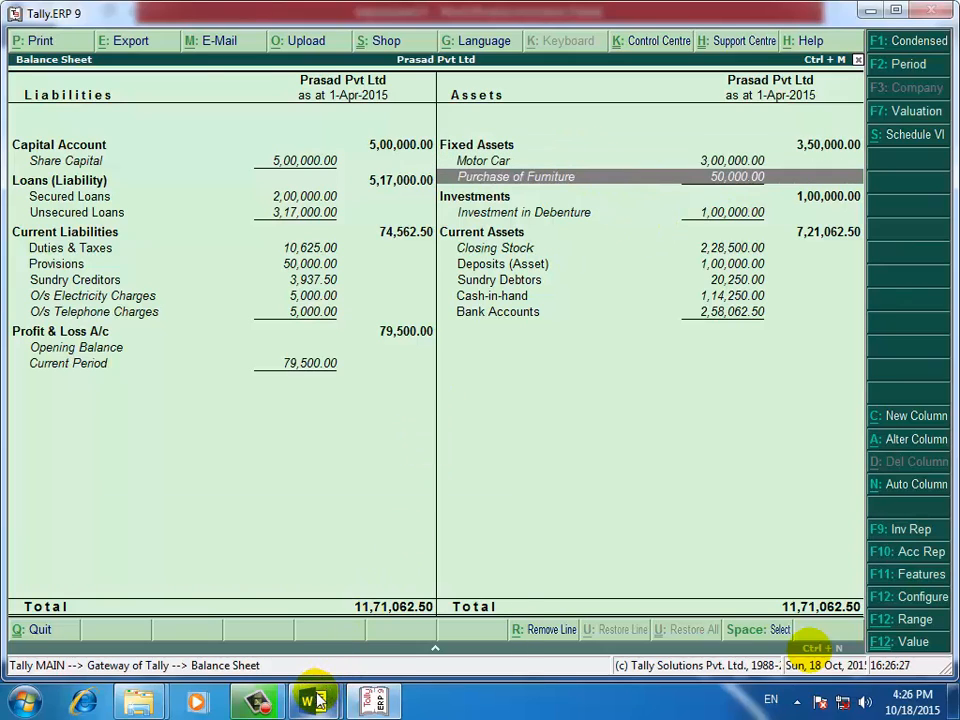
Step: Switch to Word, recheck the asset list and the depreciation rate in ADJUSTMENTS, and minimize that document to return to the Adjustmsent 5 notes
mouse_move(318, 700)
left_click(274, 589)
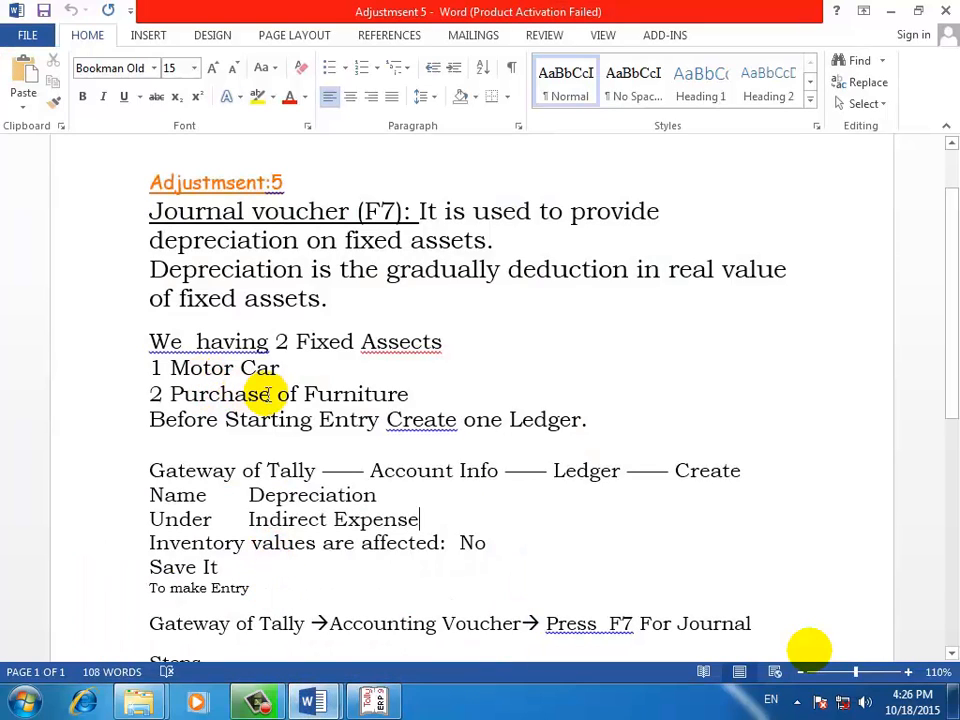
mouse_move(315, 702)
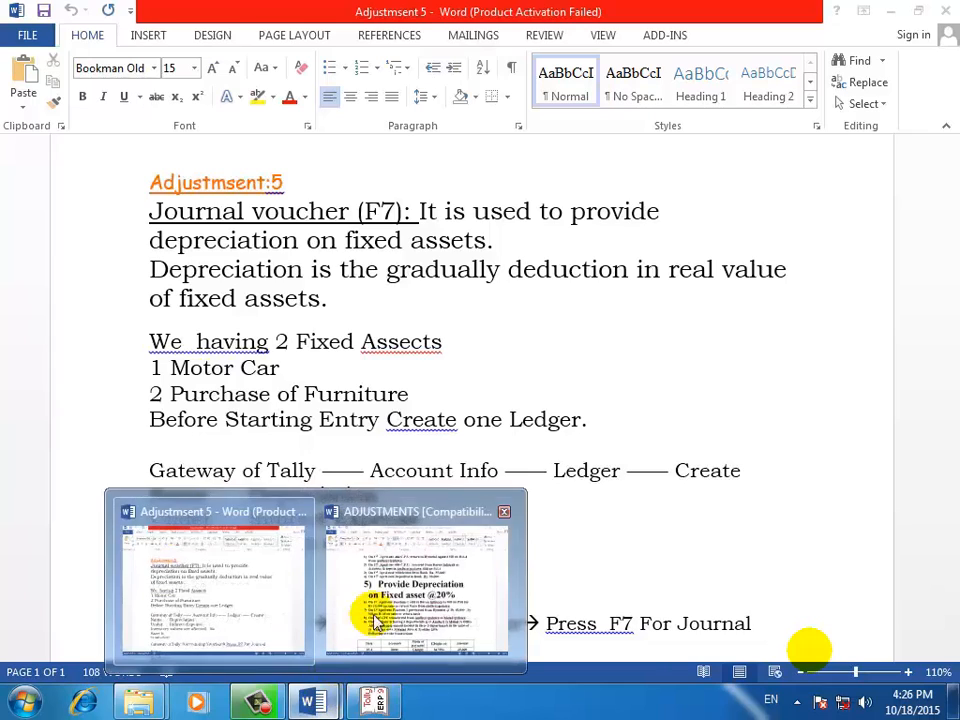
left_click(375, 618)
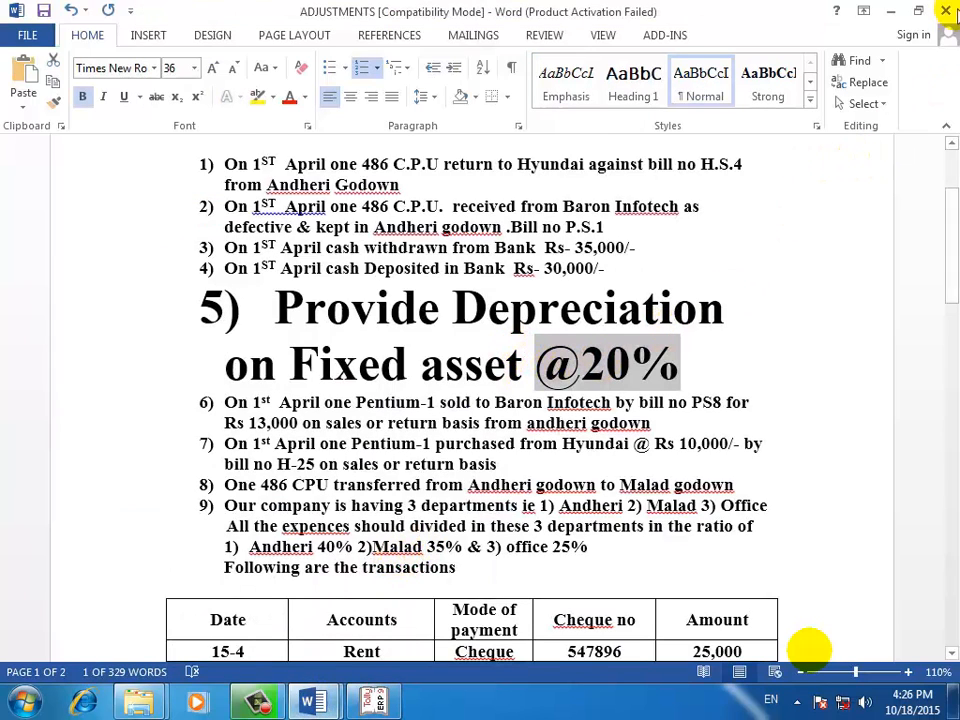
left_click(891, 17)
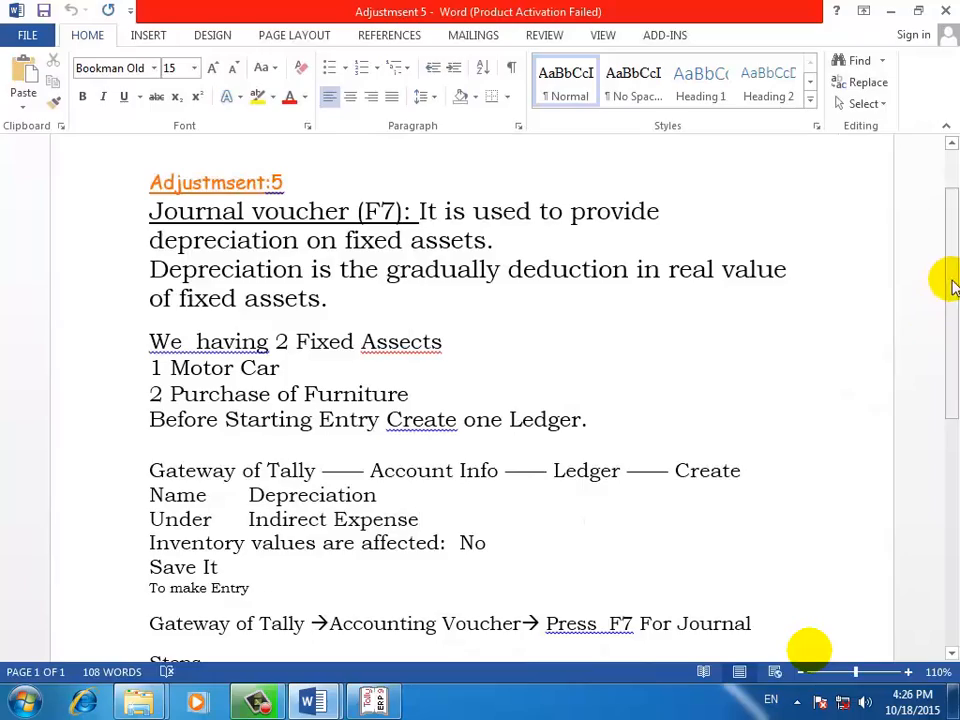
Step: Switch from the Adjustmsent 5 notes to Tally.ERP 9 and close the Balance Sheet to return to the Gateway of Tally
left_click_drag(943, 279, 947, 315)
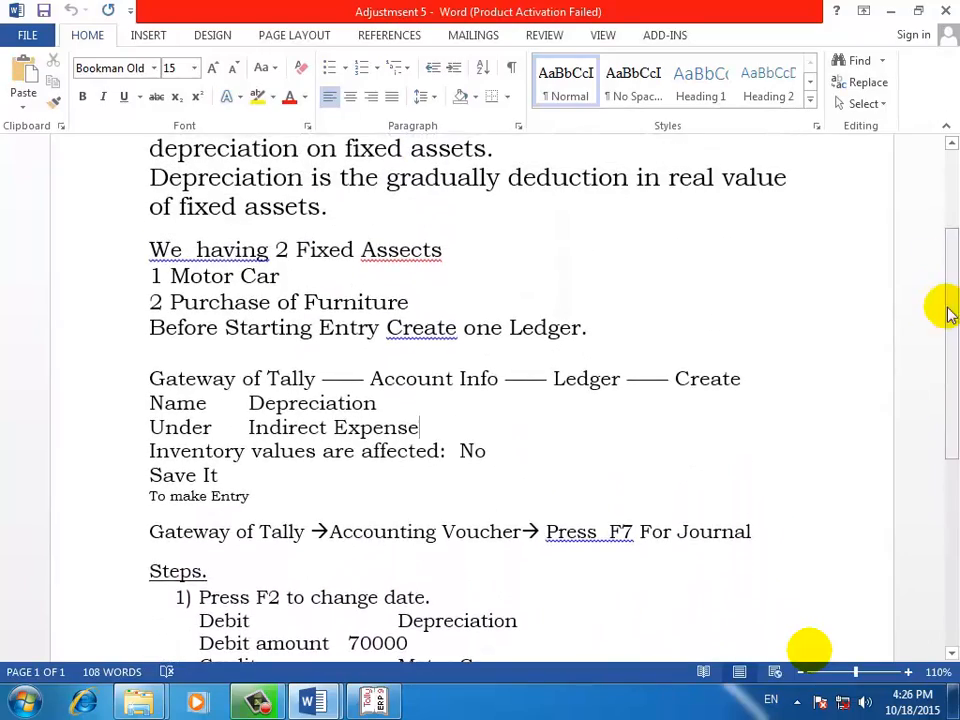
left_click(891, 12)
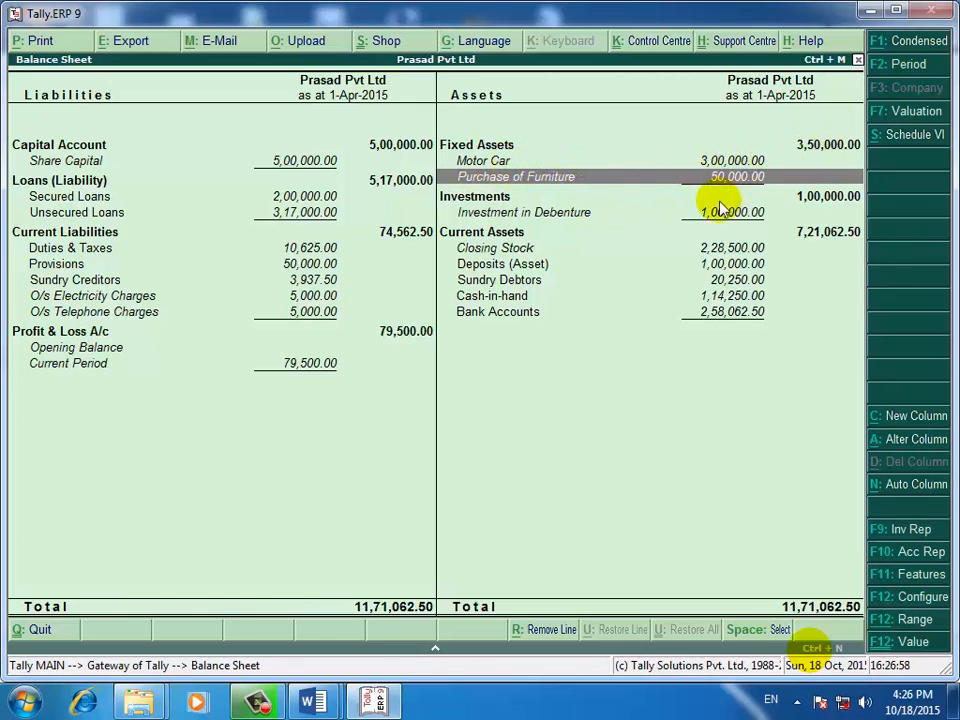
key("Escape")
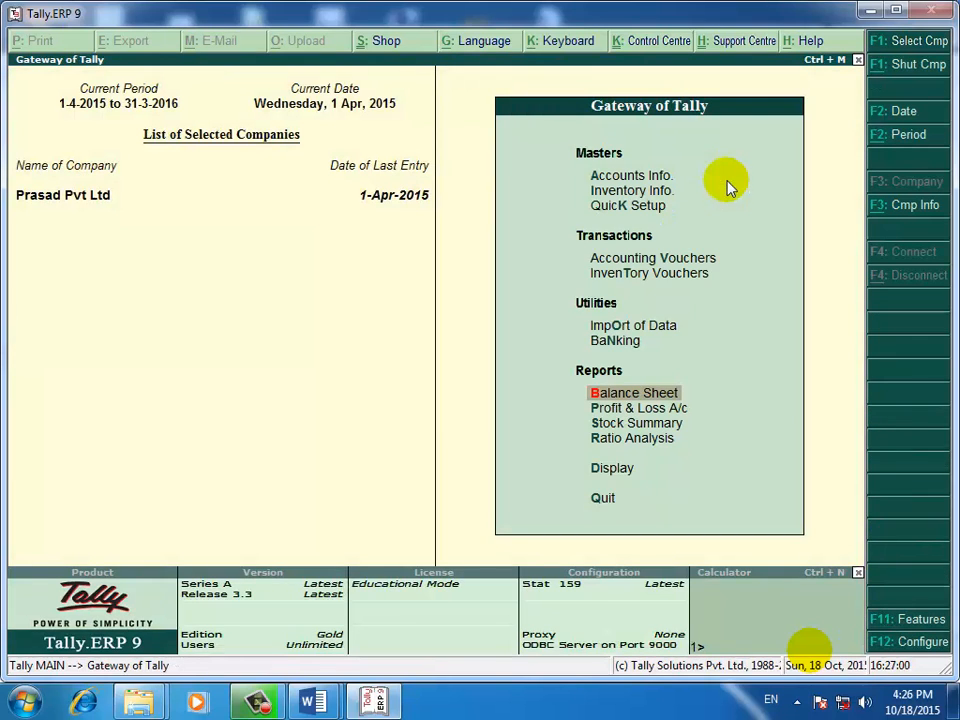
Step: Switch to the Adjustmsent 5 document and review the ledger creation path, name and parent group
mouse_move(315, 703)
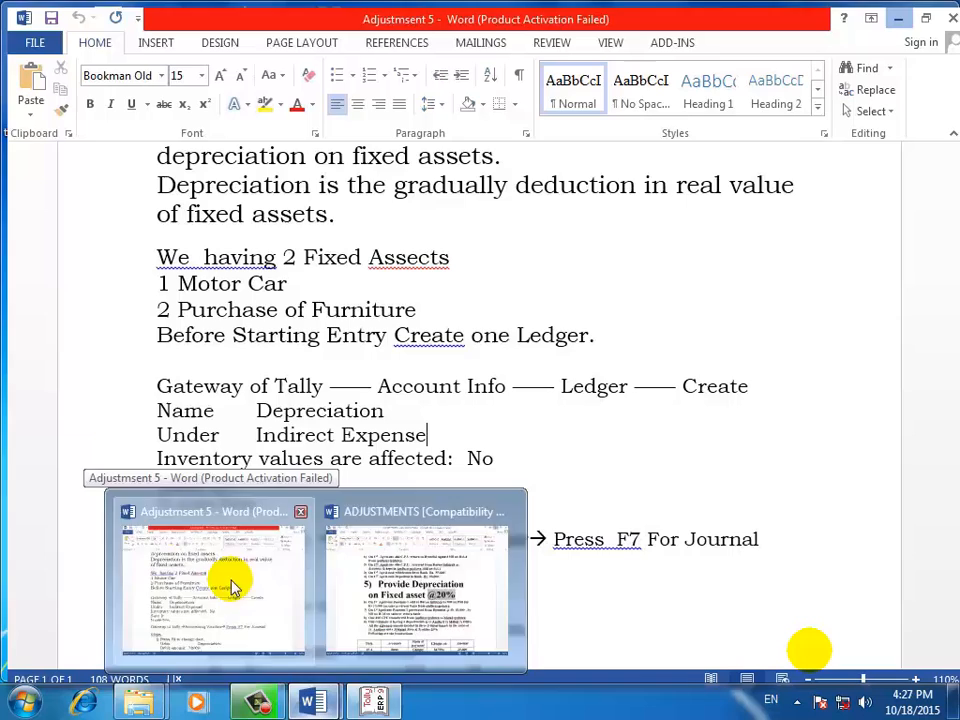
left_click(231, 585)
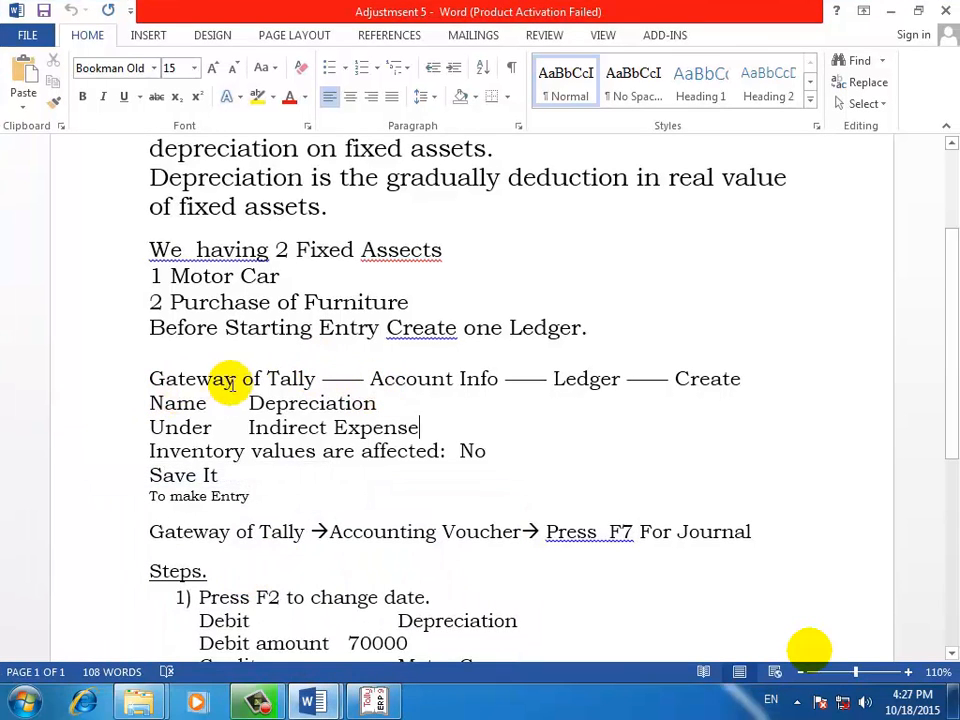
left_click_drag(152, 378, 756, 379)
left_click_drag(399, 403, 148, 399)
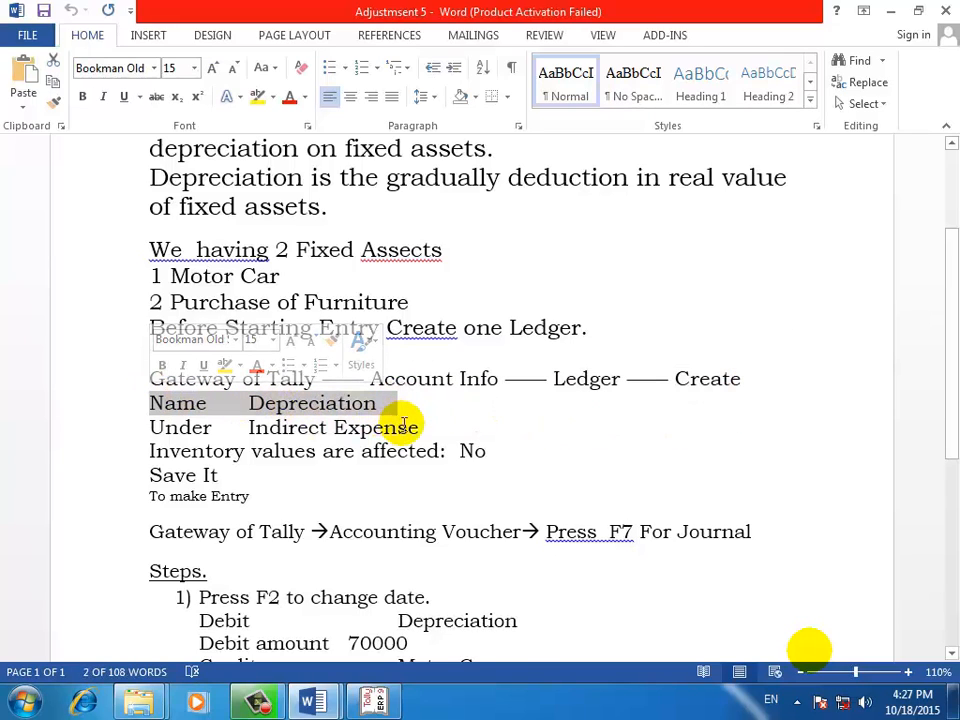
left_click_drag(429, 427, 160, 424)
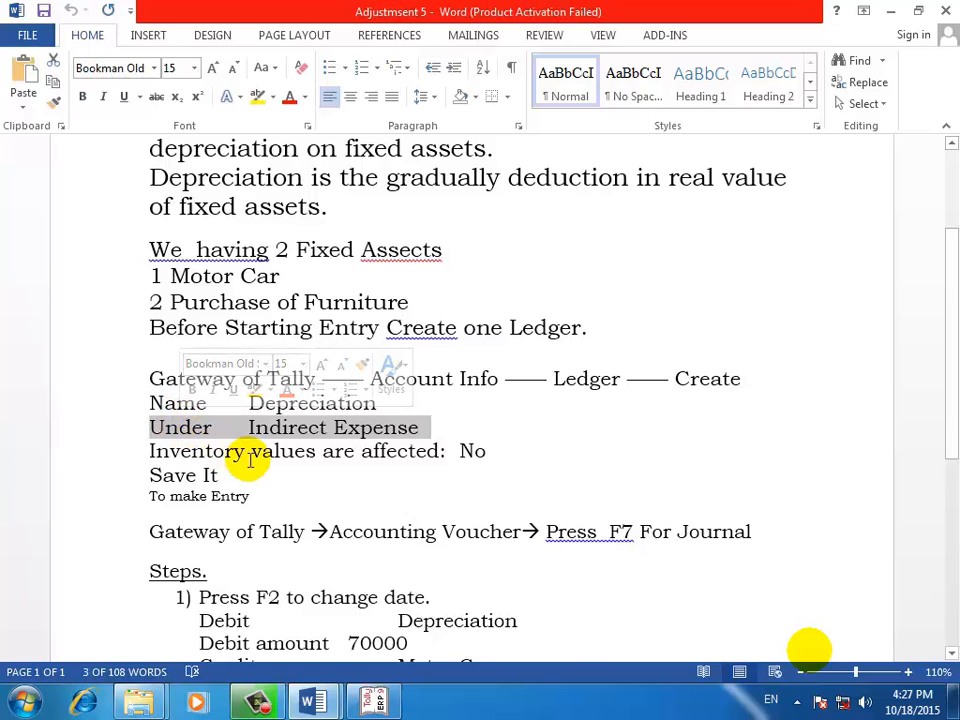
Step: Switch to Tally.ERP 9 and open the creation form for a single ledger under Accounts Info
left_click(376, 704)
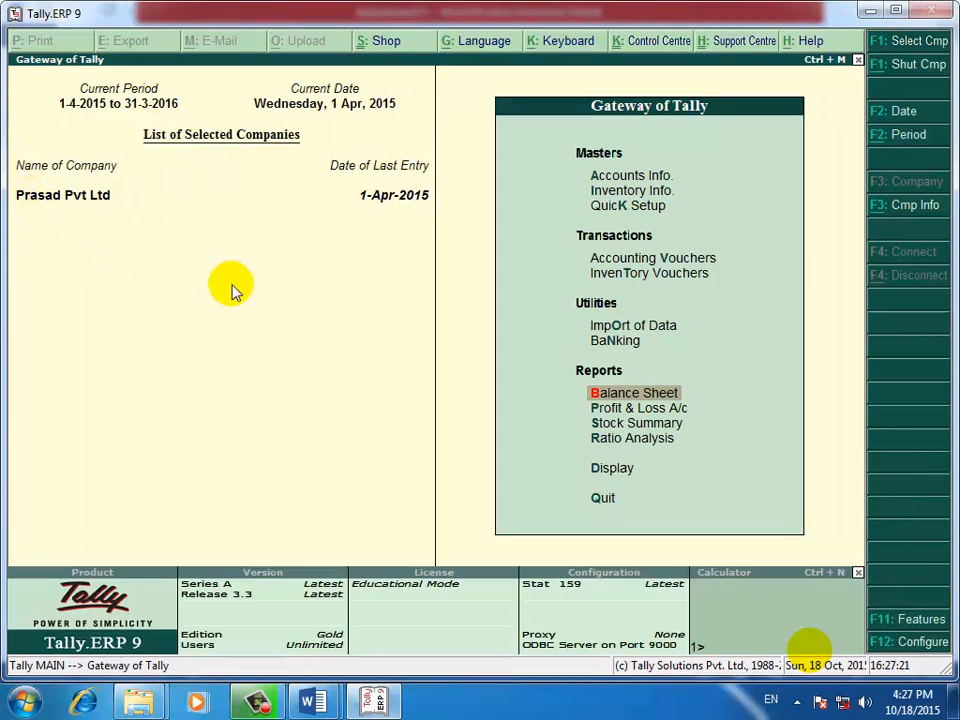
key("Up")
key("Up")
key("Up")
key("Up")
key("Up")
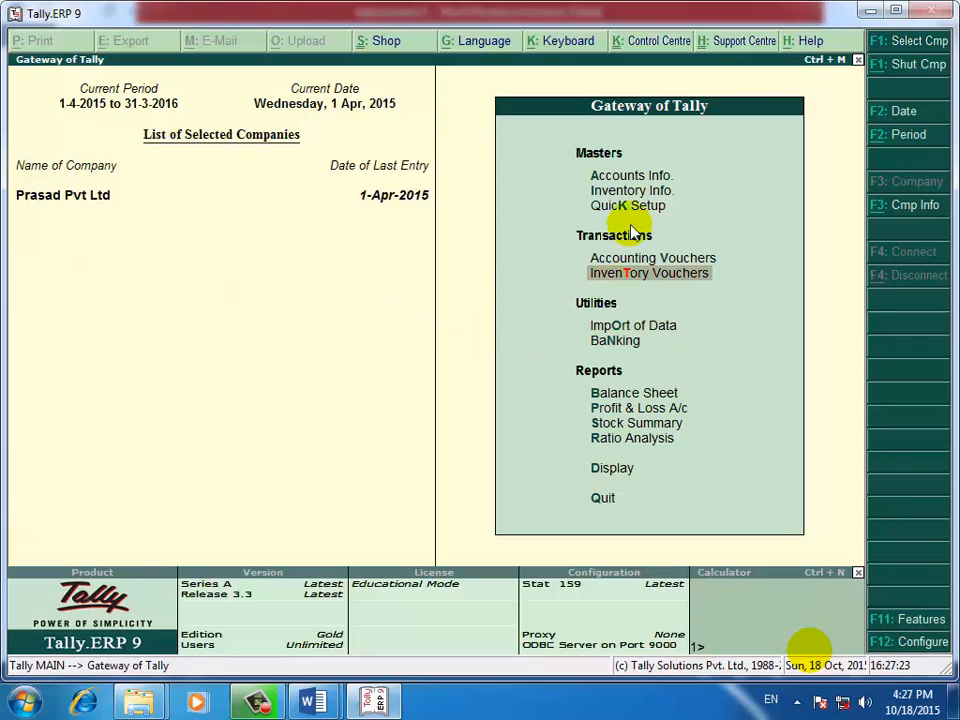
key("Up")
key("Up")
left_click(654, 177)
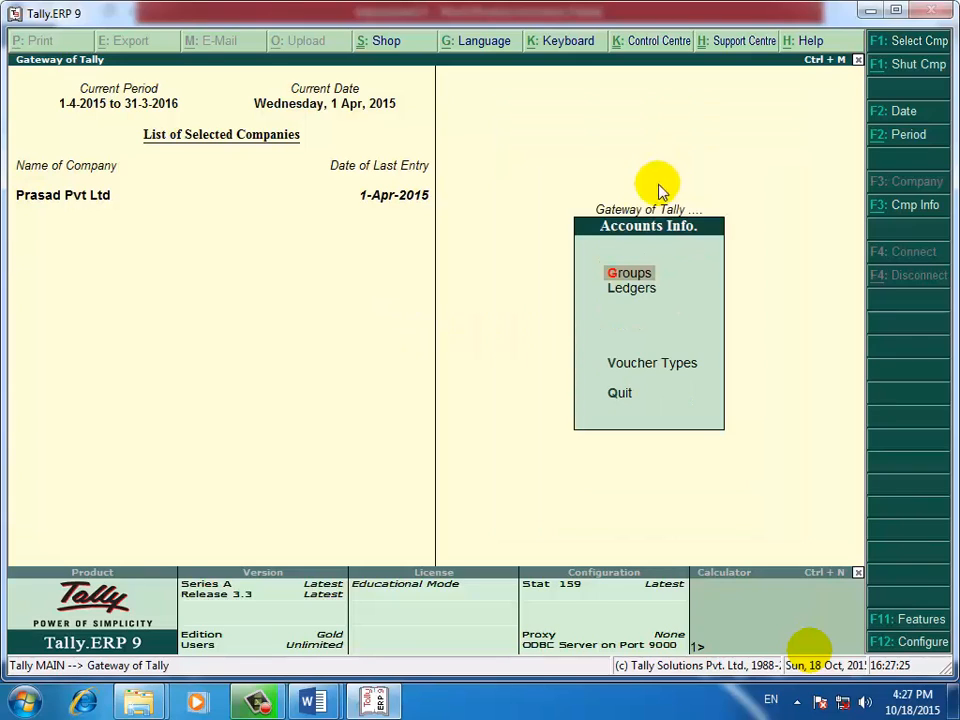
left_click(632, 296)
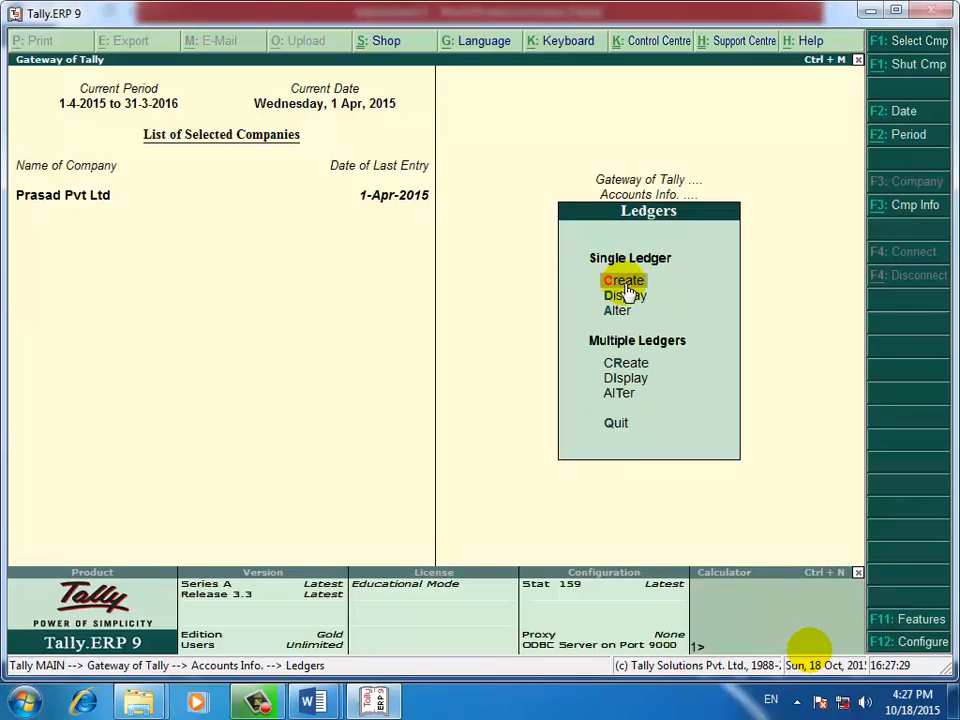
left_click(626, 282)
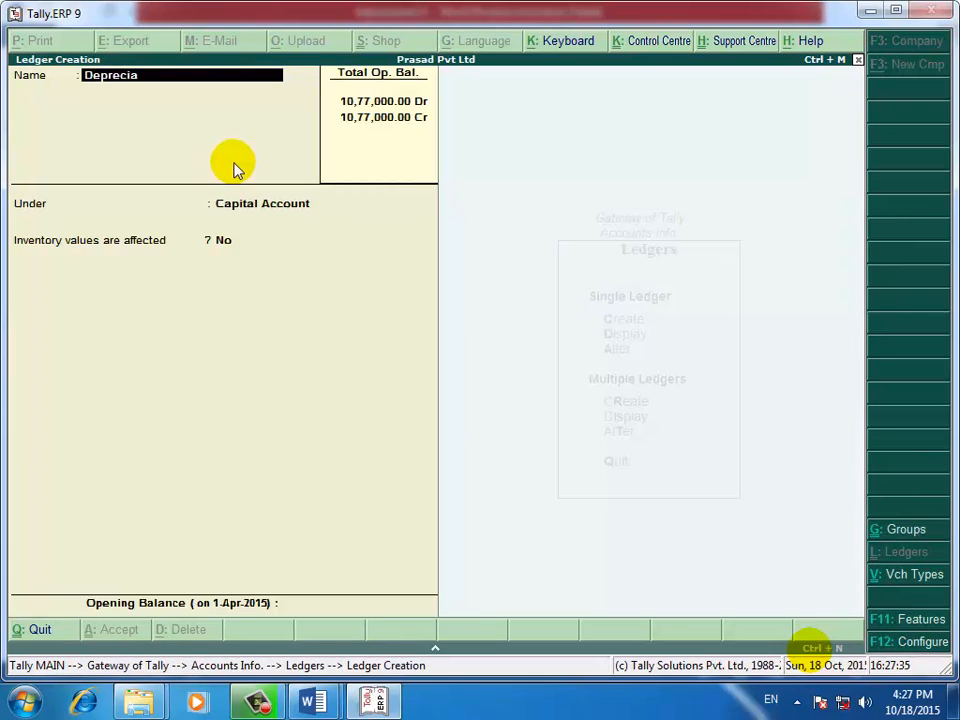
Step: Create the ledger Depreciation under Indirect Expenses with inventory values not affected, save it, and return to the Gateway of Tally
key("Return")
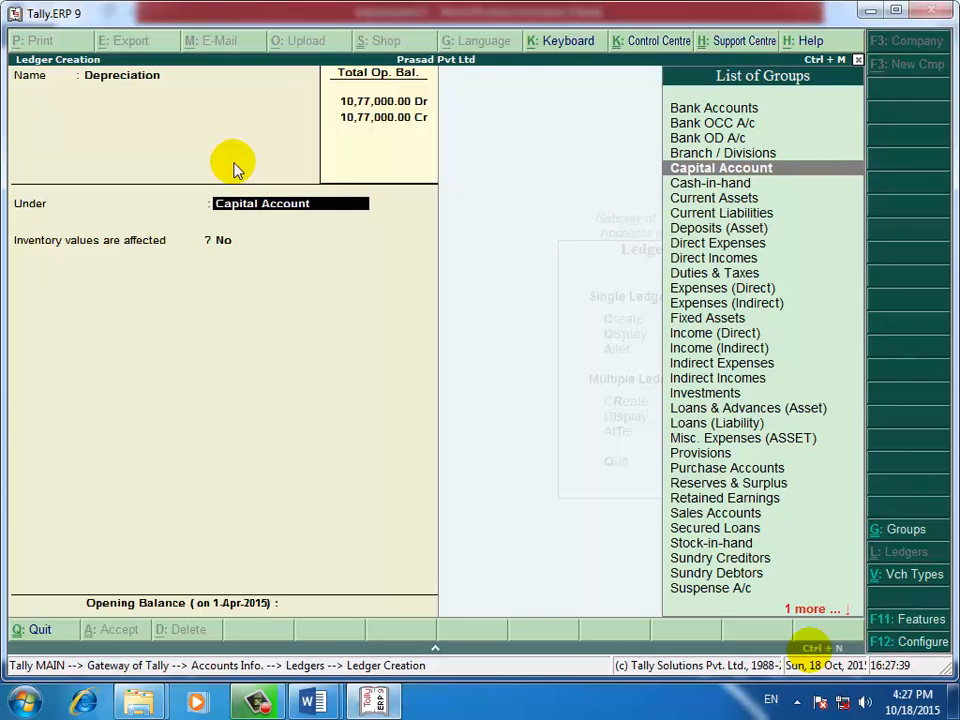
type("Ind")
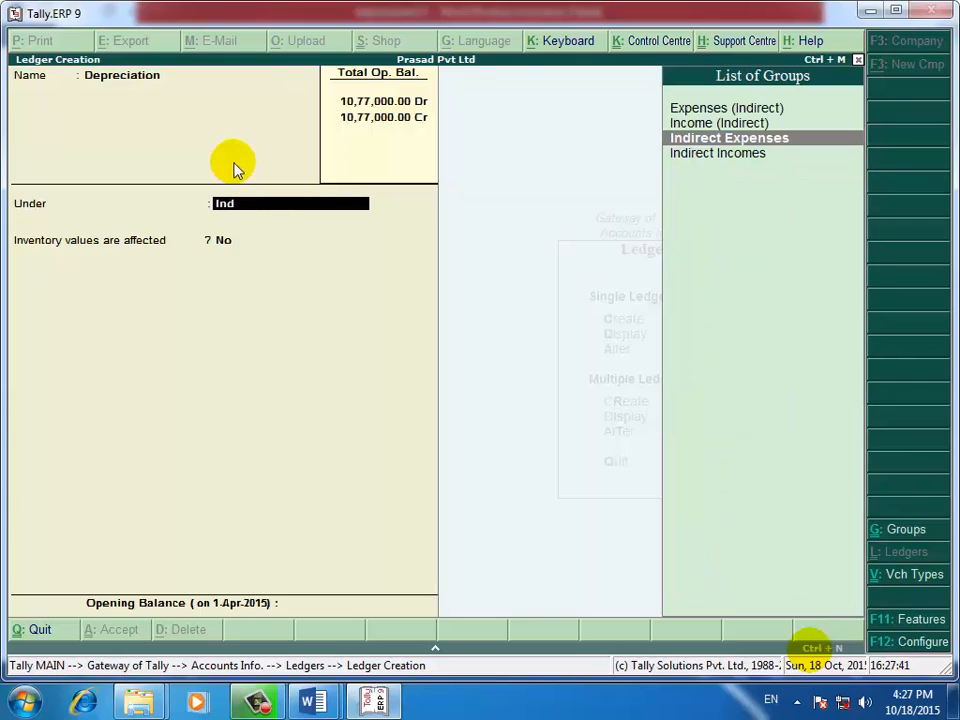
key("Return")
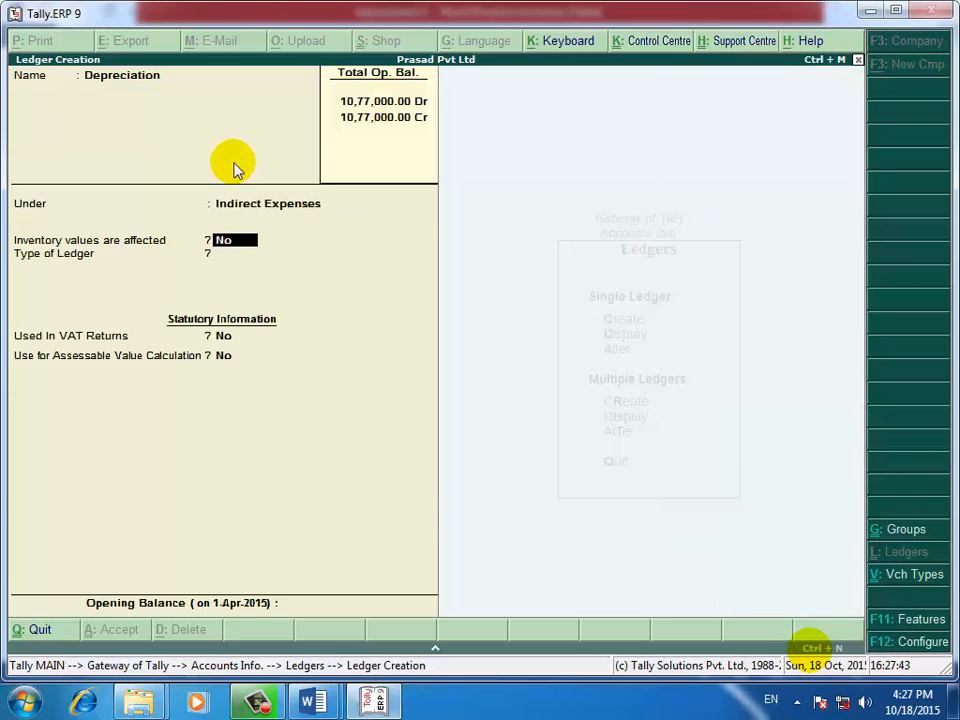
key("Return")
key("Return")
key("Return")
key("Return")
key("Return")
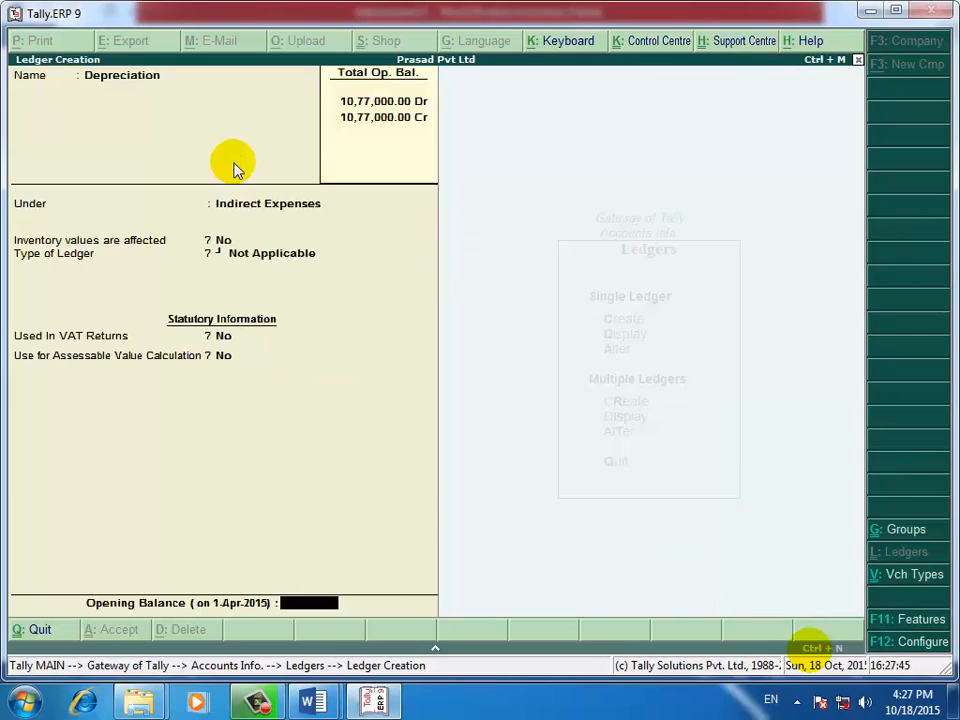
key("Return")
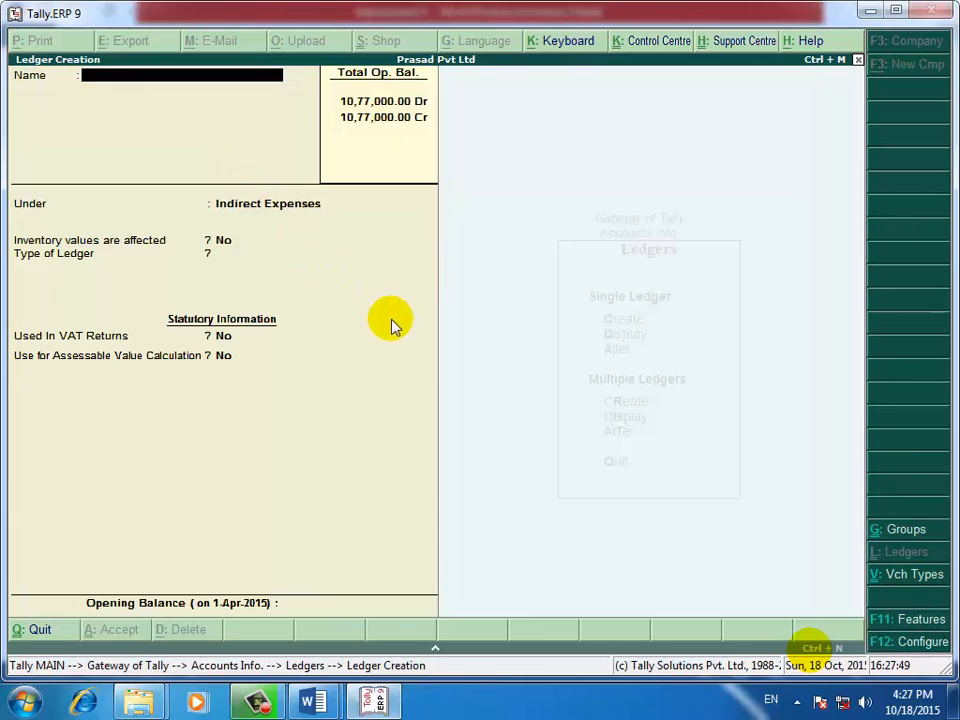
key("Escape")
key("Return")
key("Escape")
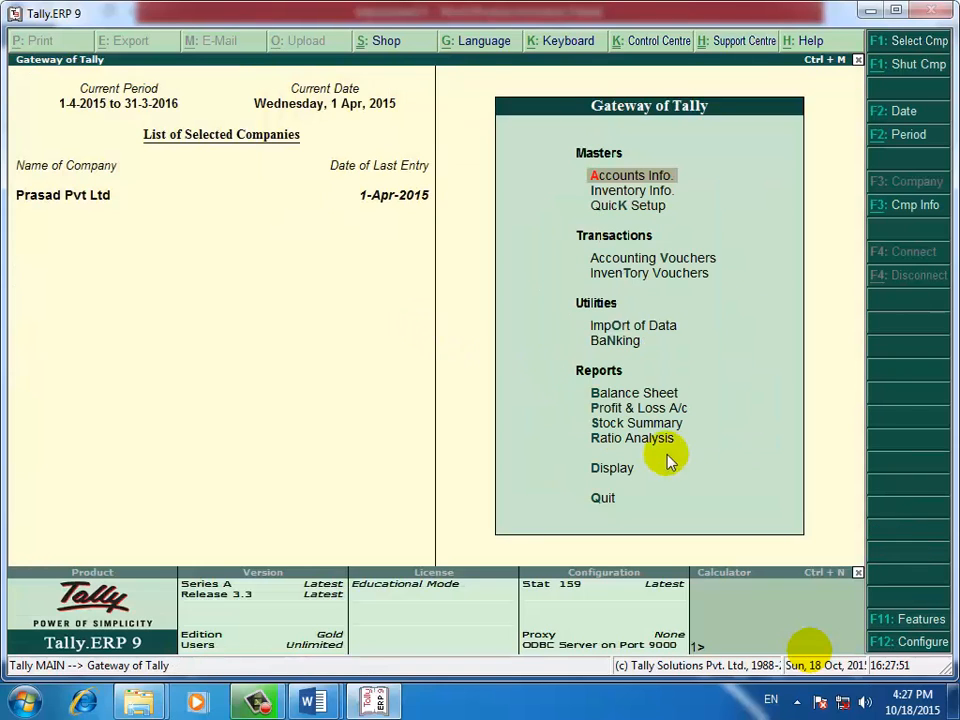
Step: Lower the system's speaker volume and close the volume control
left_click(865, 701)
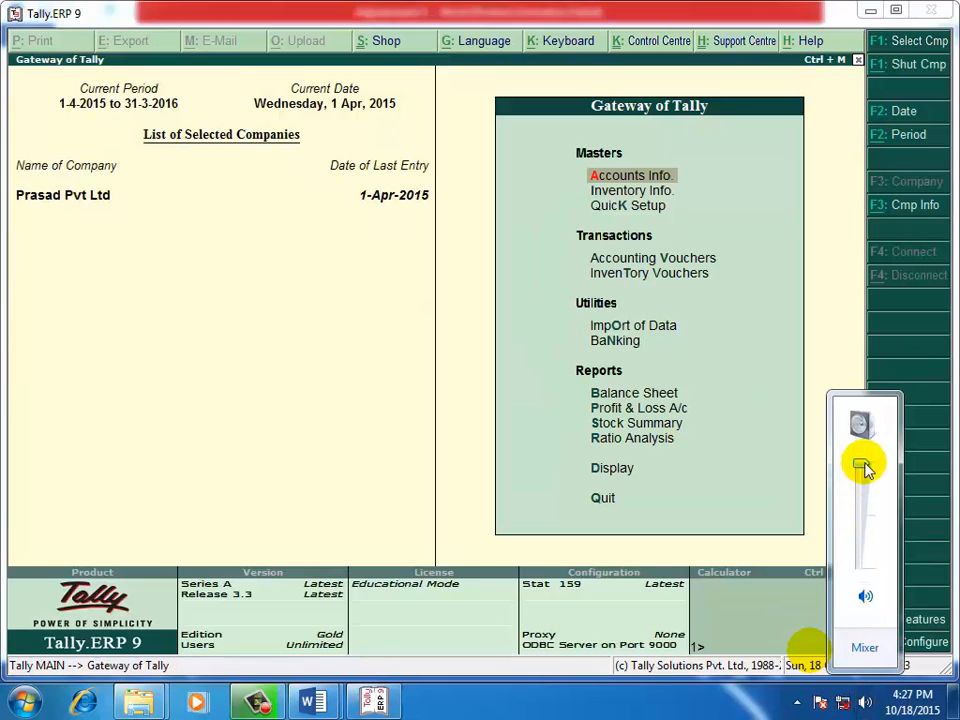
left_click_drag(866, 467, 861, 514)
left_click(425, 385)
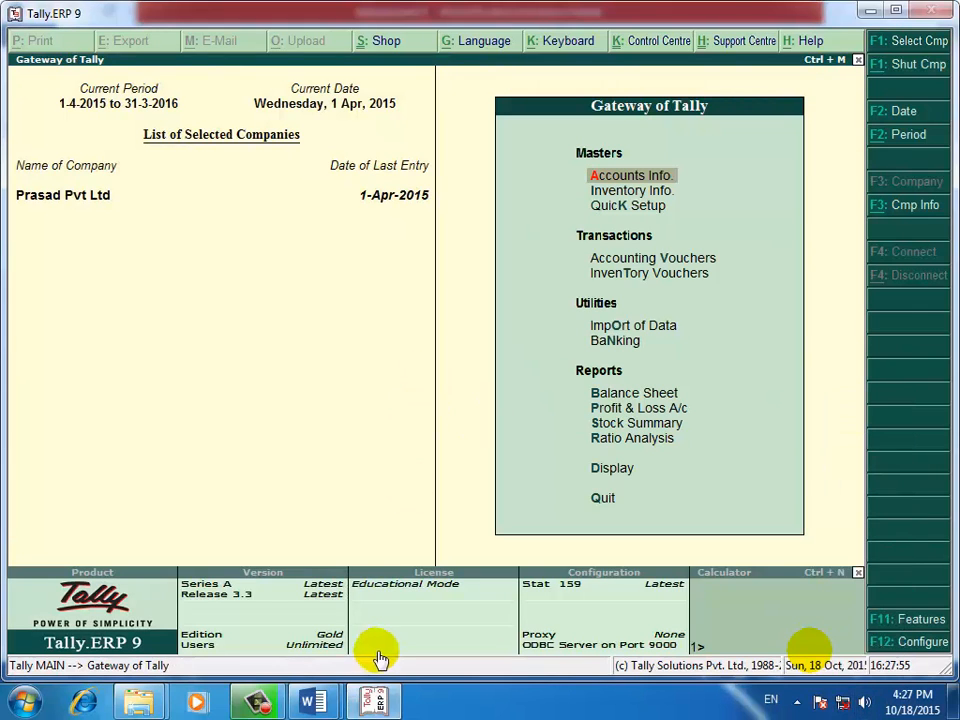
Step: Switch to the Adjustmsent 5 document and review the journal entry steps, including debit and credit accounts, amounts and narration
mouse_move(330, 700)
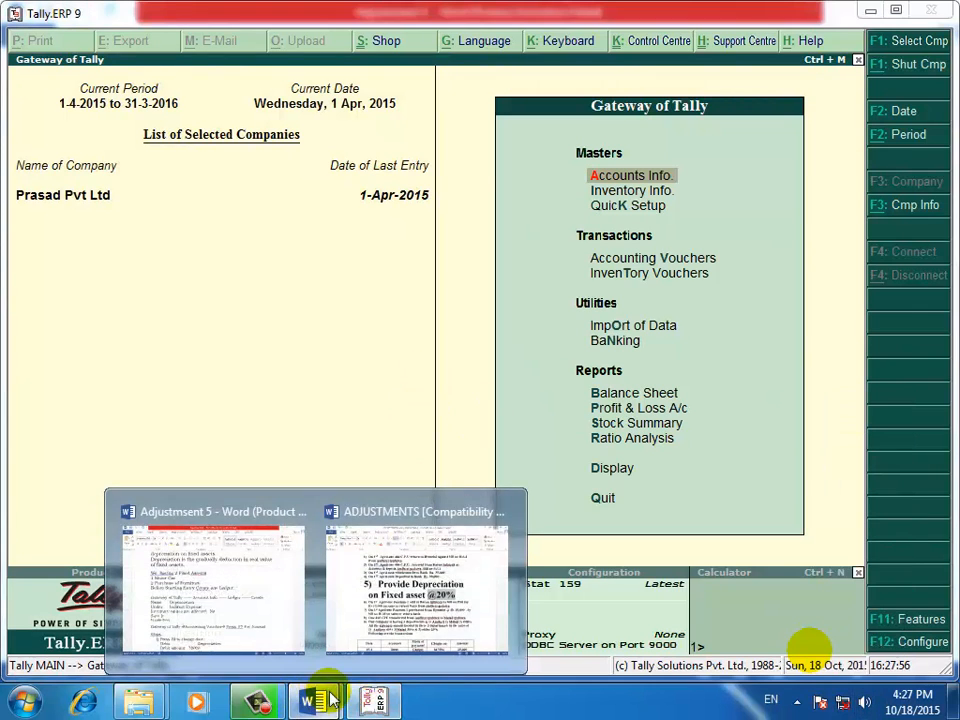
left_click(197, 582)
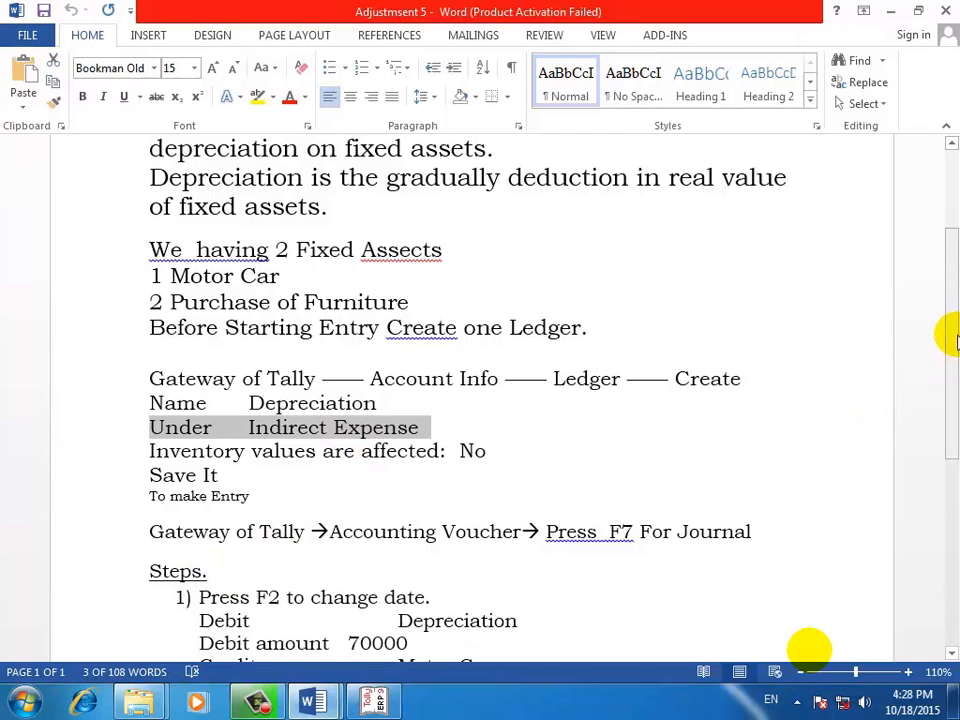
left_click_drag(944, 332, 944, 422)
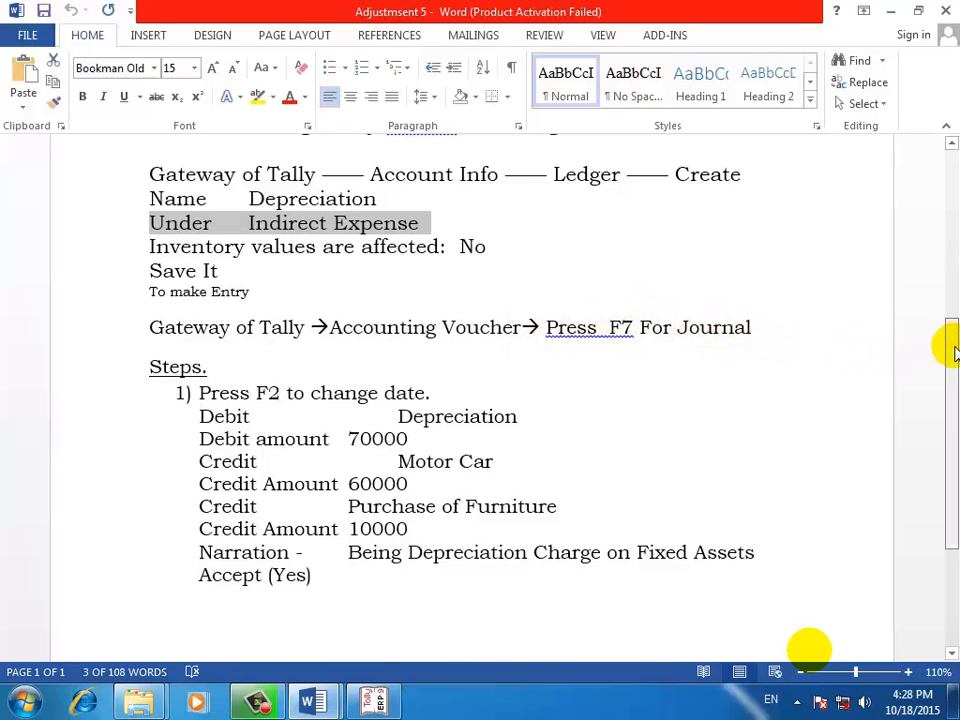
left_click_drag(949, 349, 954, 388)
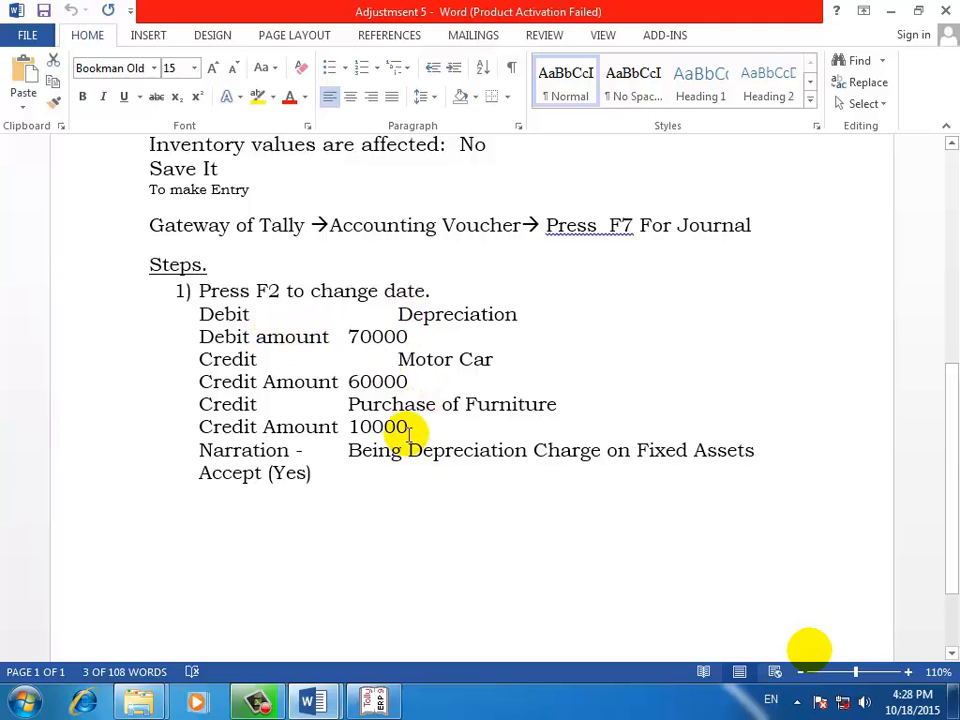
Step: Switch to Tally.ERP 9 and start a new Journal voucher from Accounting Vouchers
left_click(374, 700)
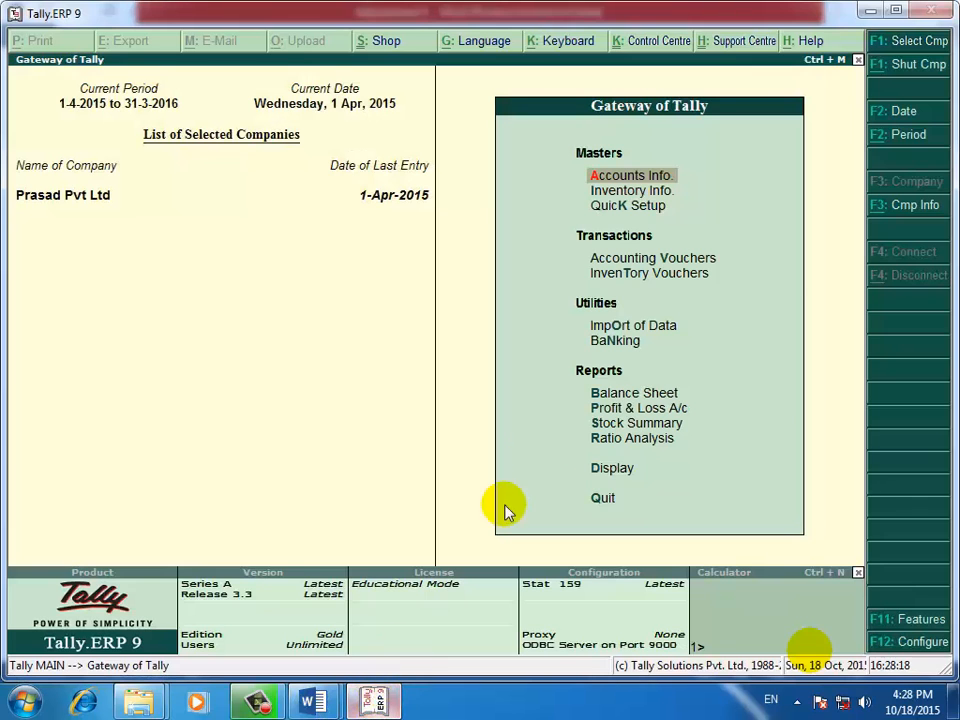
key("Down")
key("Down")
key("Down")
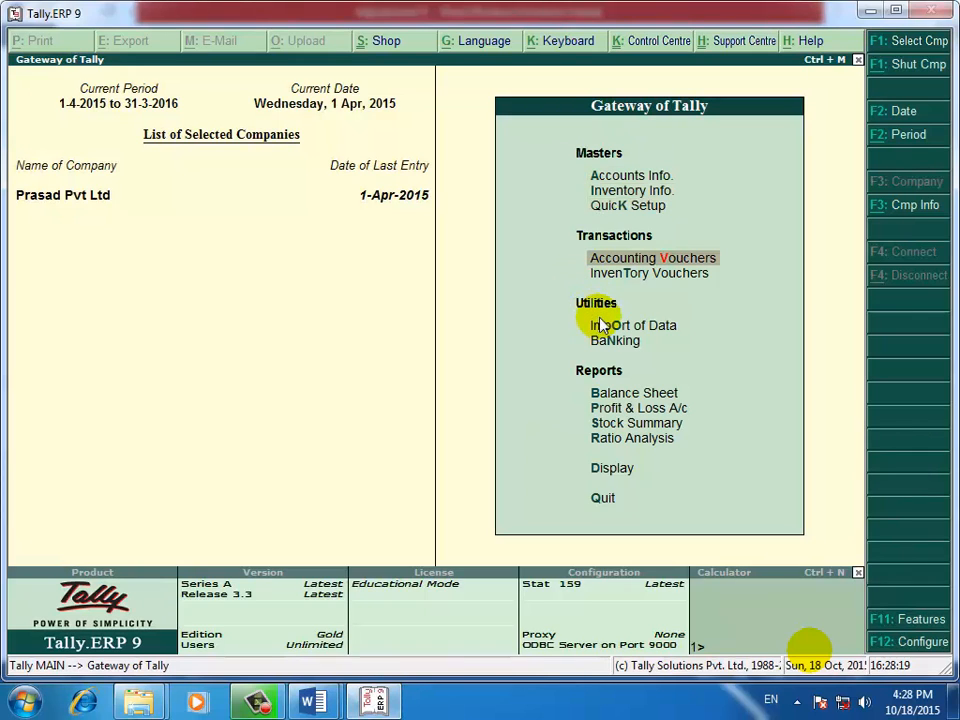
key("Return")
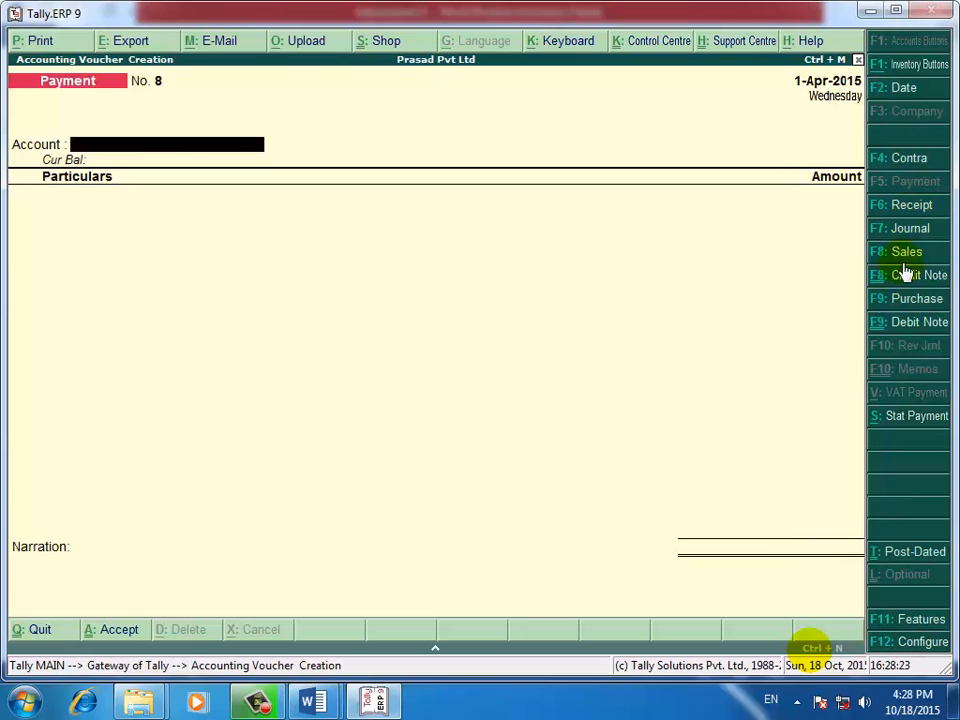
left_click(906, 230)
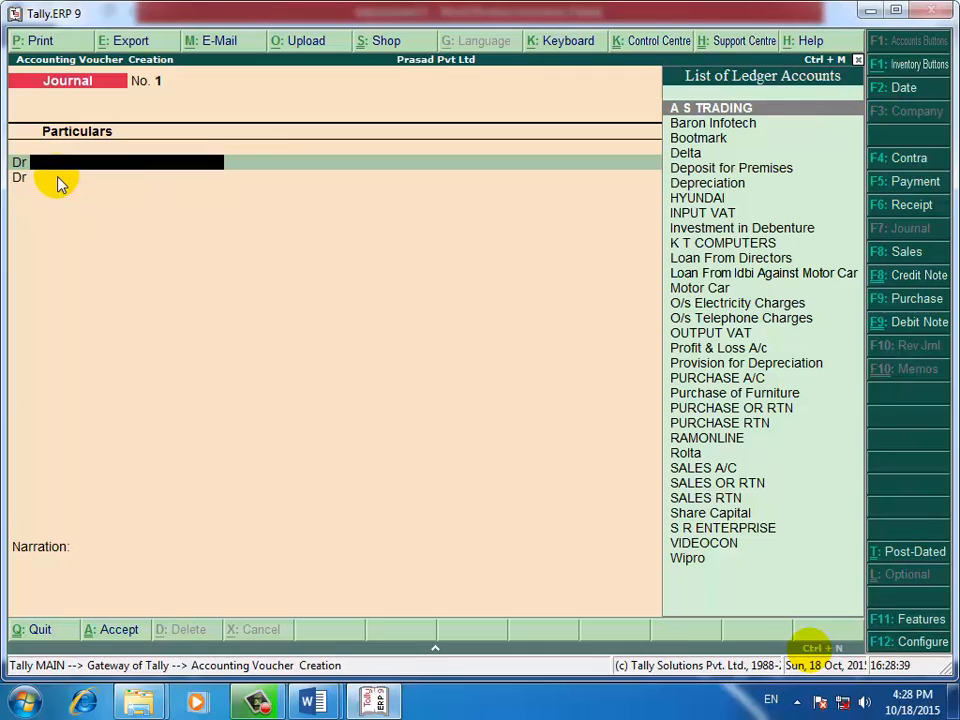
Step: Choose the Depreciation ledger as the first debit account of the journal voucher
type("De")
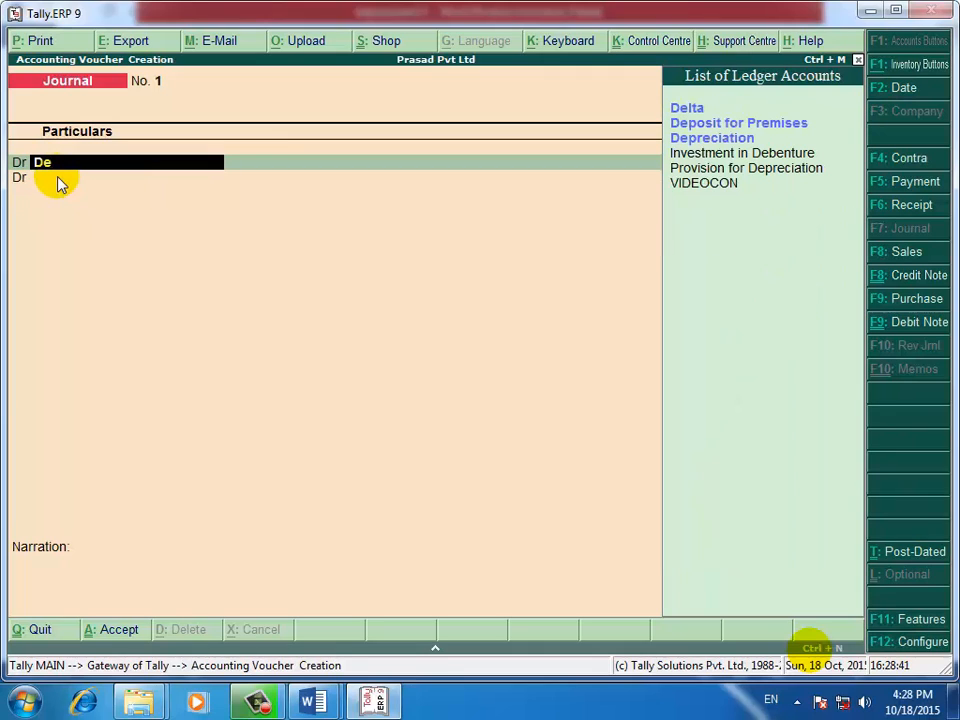
key("Down")
key("Down")
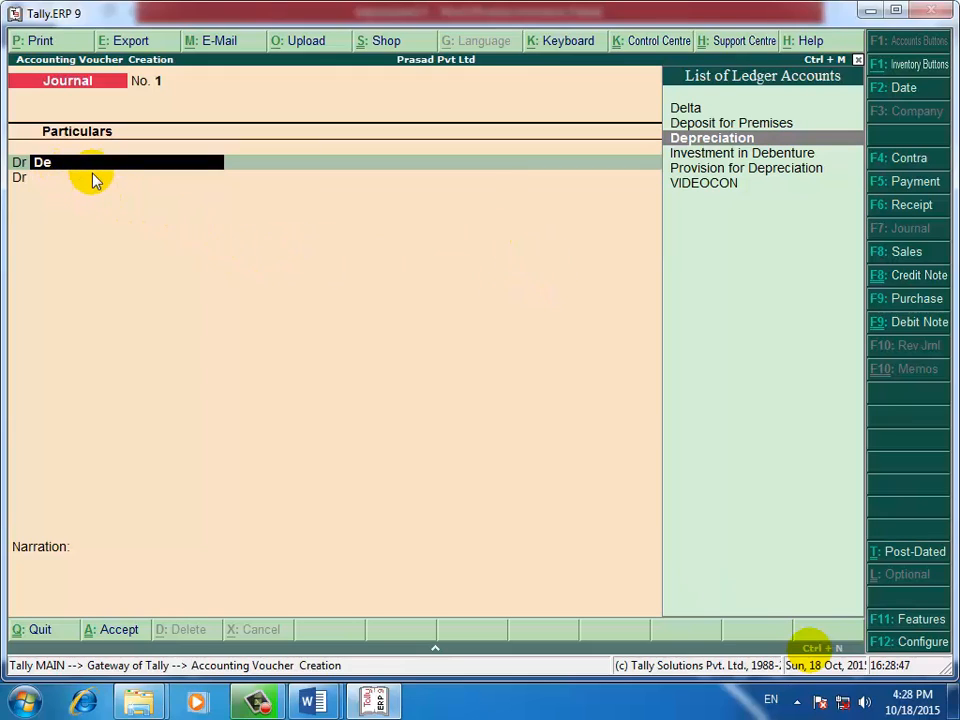
key("Return")
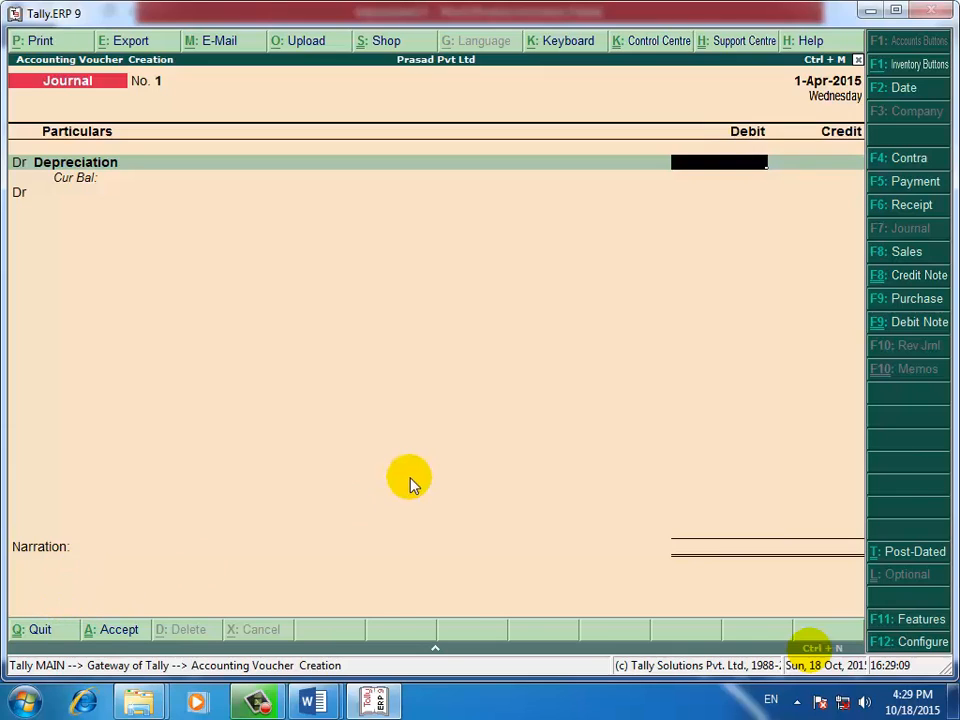
Step: Enter 350000*20 in Tally's calculator to work out the depreciation, and return to the journal voucher
key("ctrl+n")
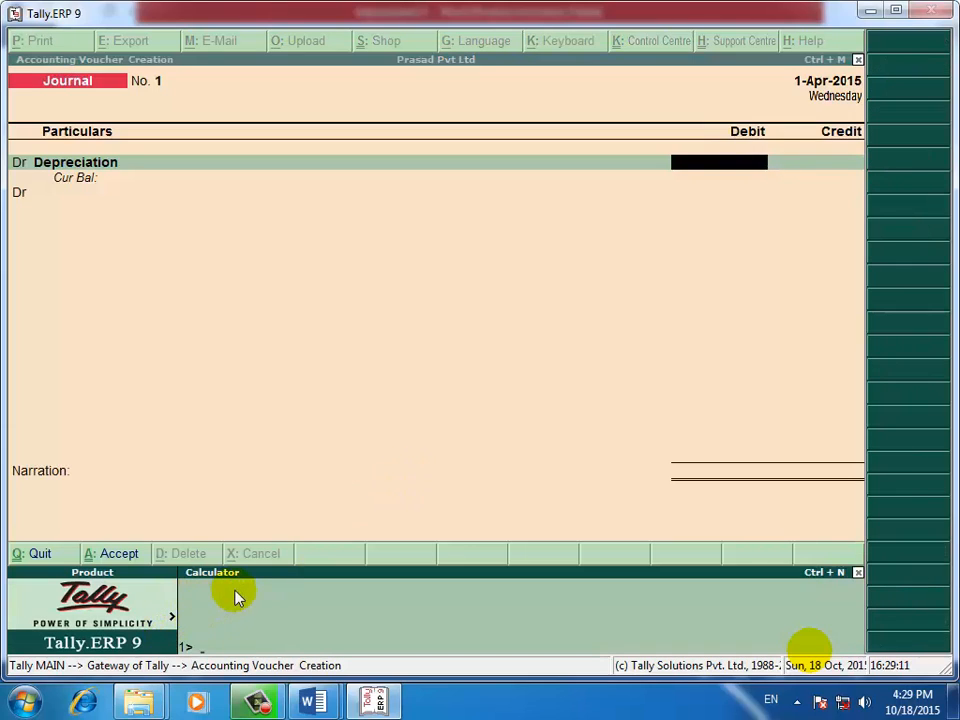
type("350000")
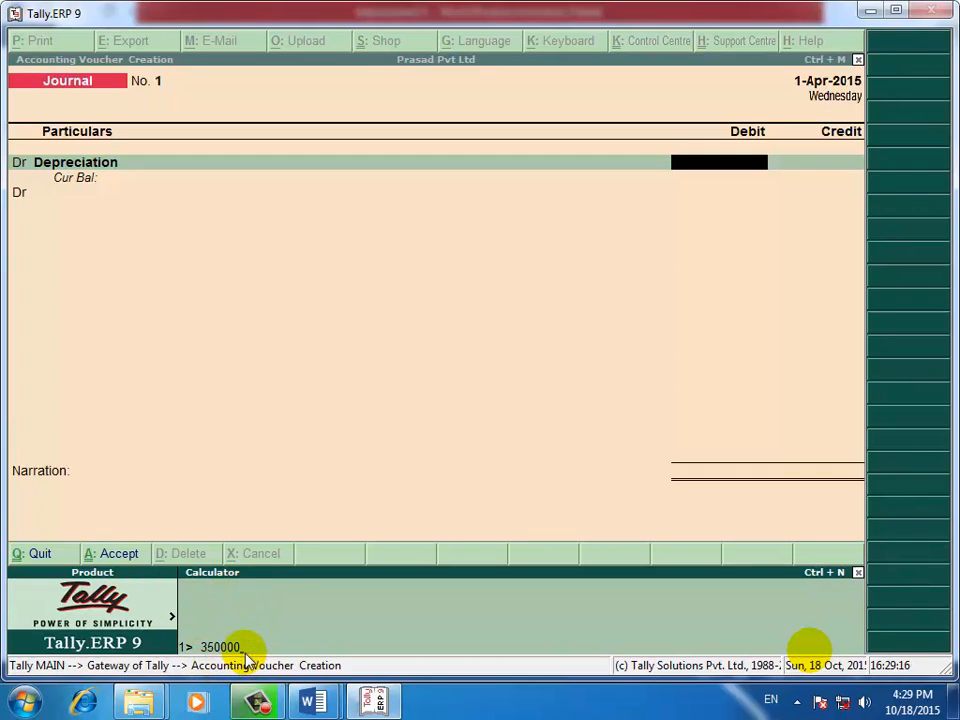
type("*20")
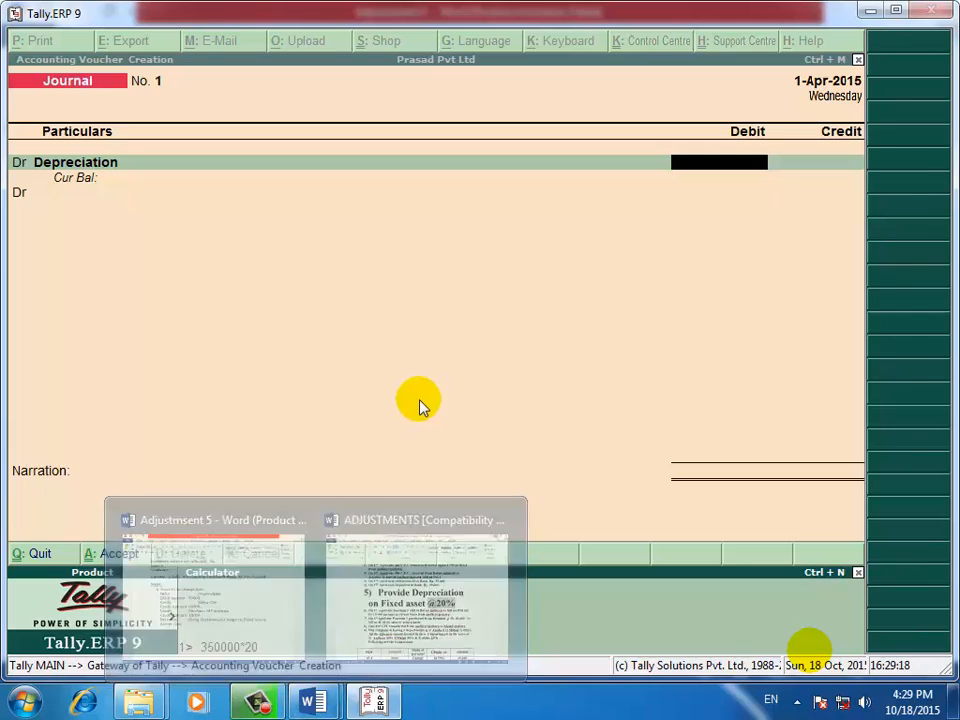
key("ctrl+m")
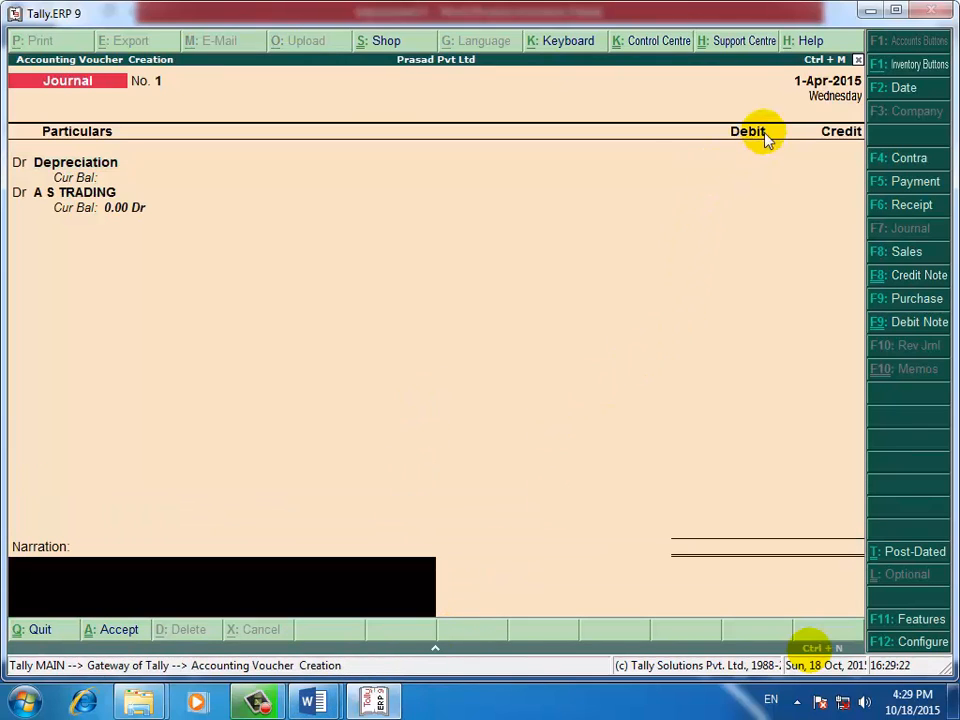
key("BackSpace")
key("BackSpace")
key("BackSpace")
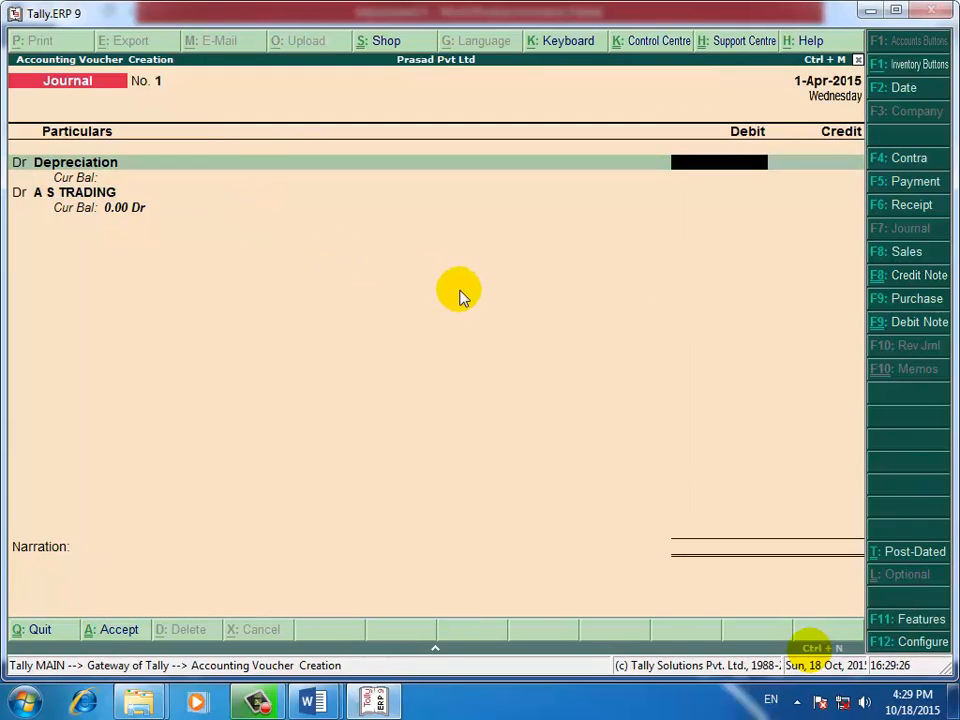
type("350000*20")
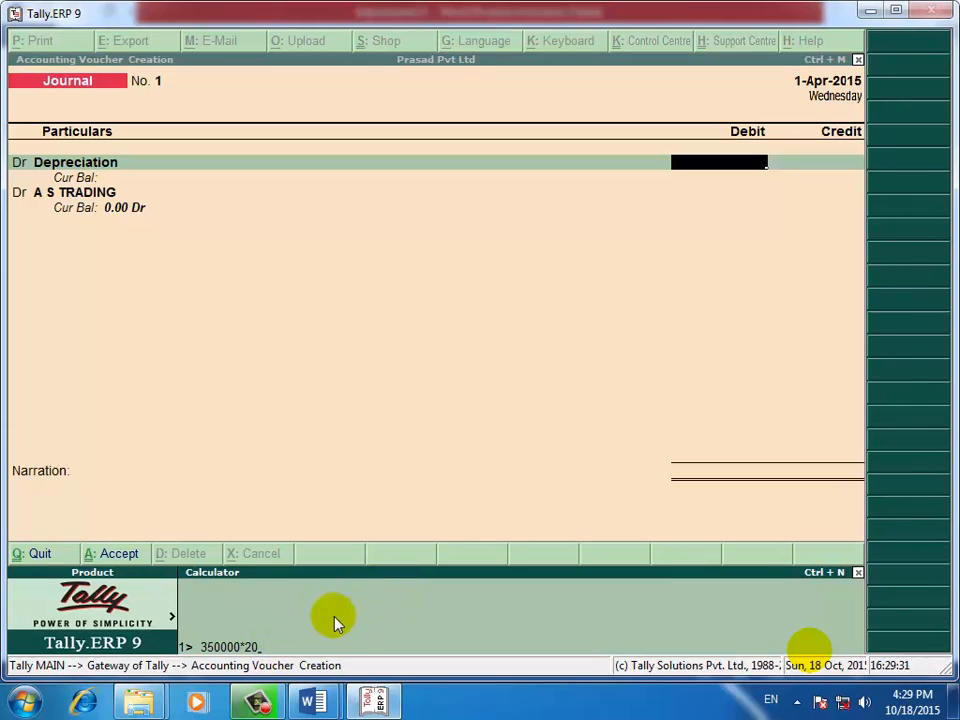
key("Return")
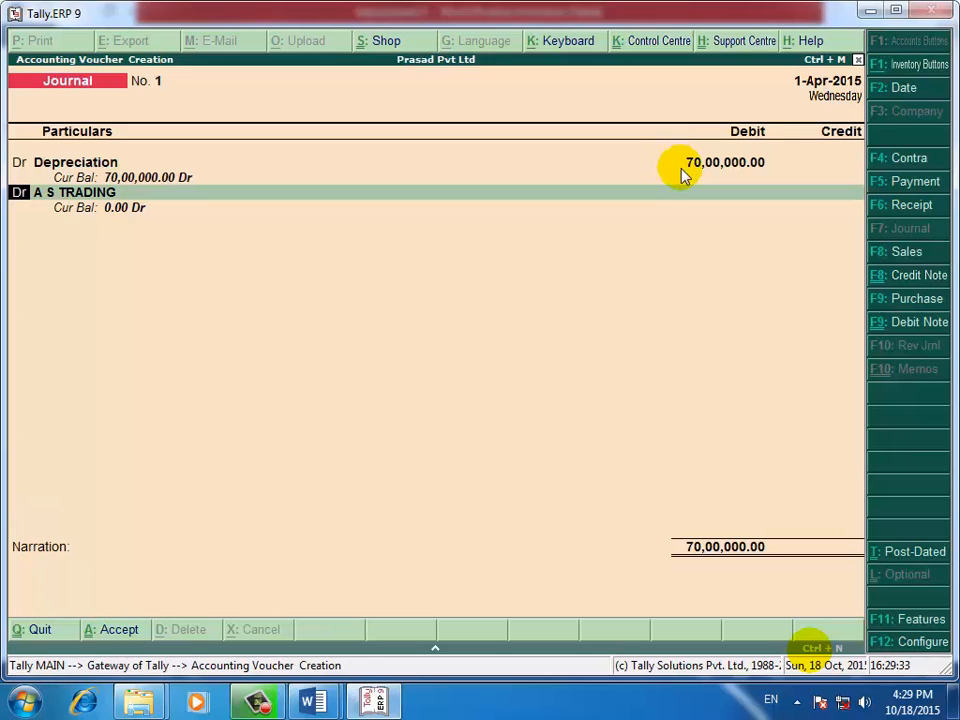
key("Escape")
key("y")
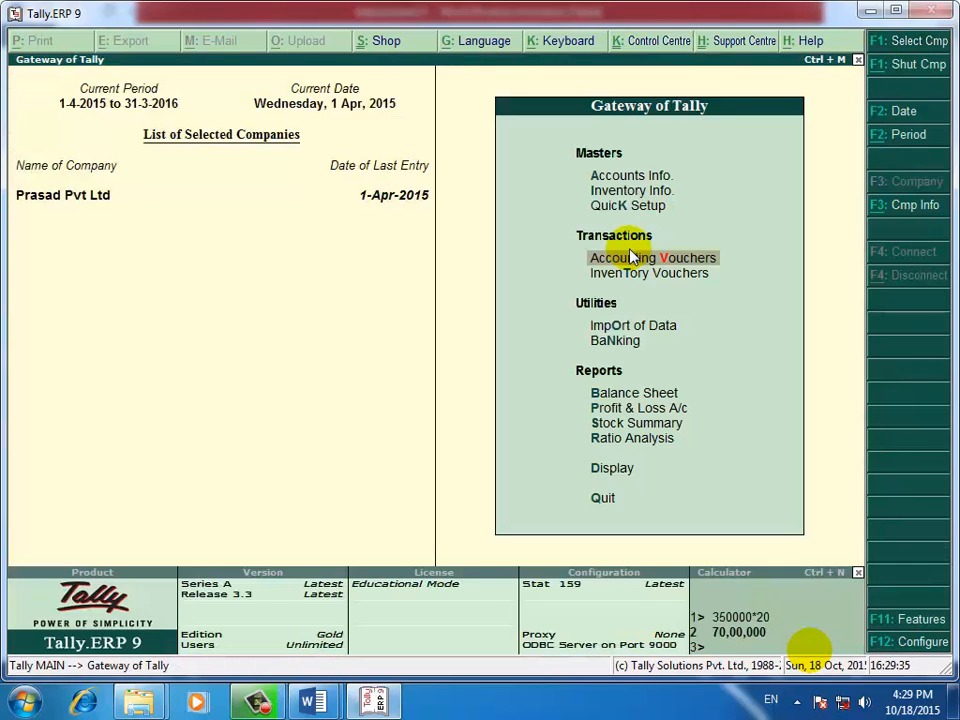
Step: Start a new Journal voucher from Accounting Vouchers and choose Depreciation as the debit account
left_click(632, 257)
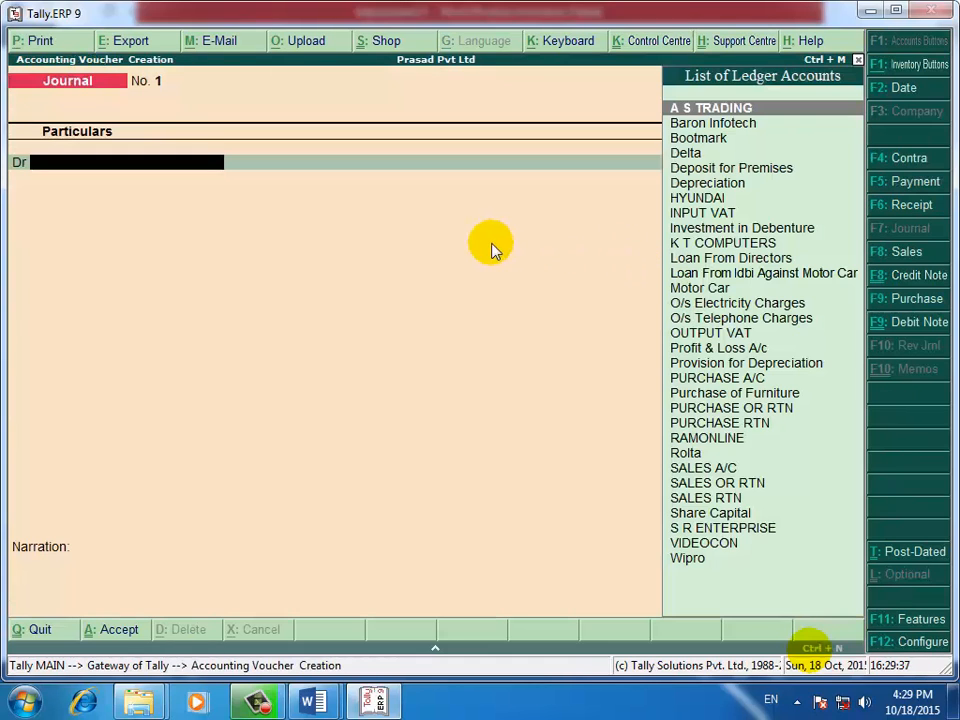
type("Dep")
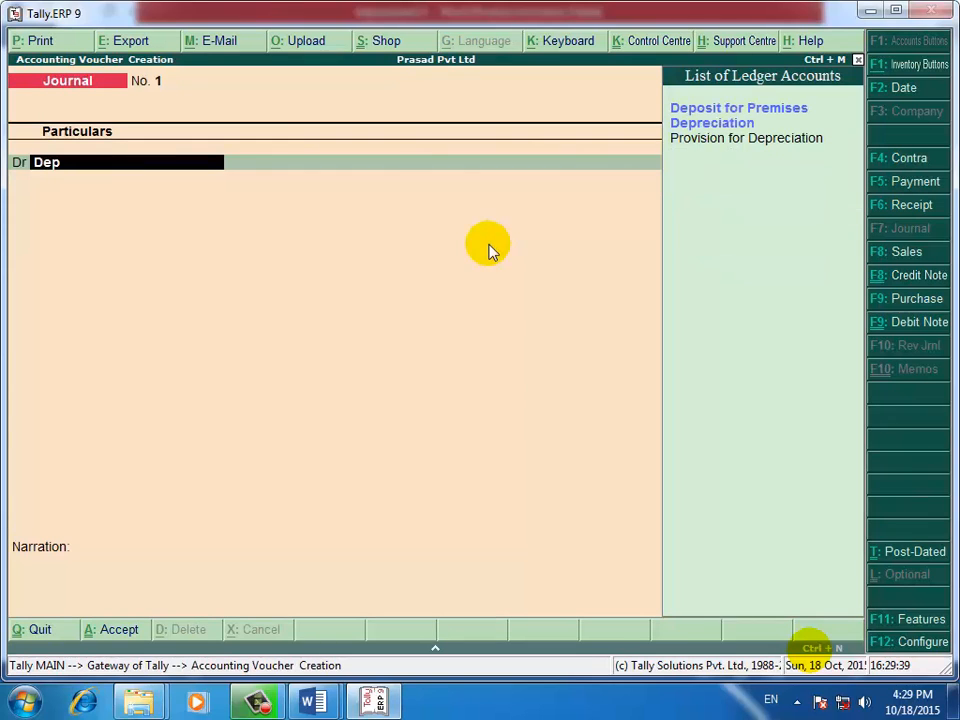
key("Down")
key("Return")
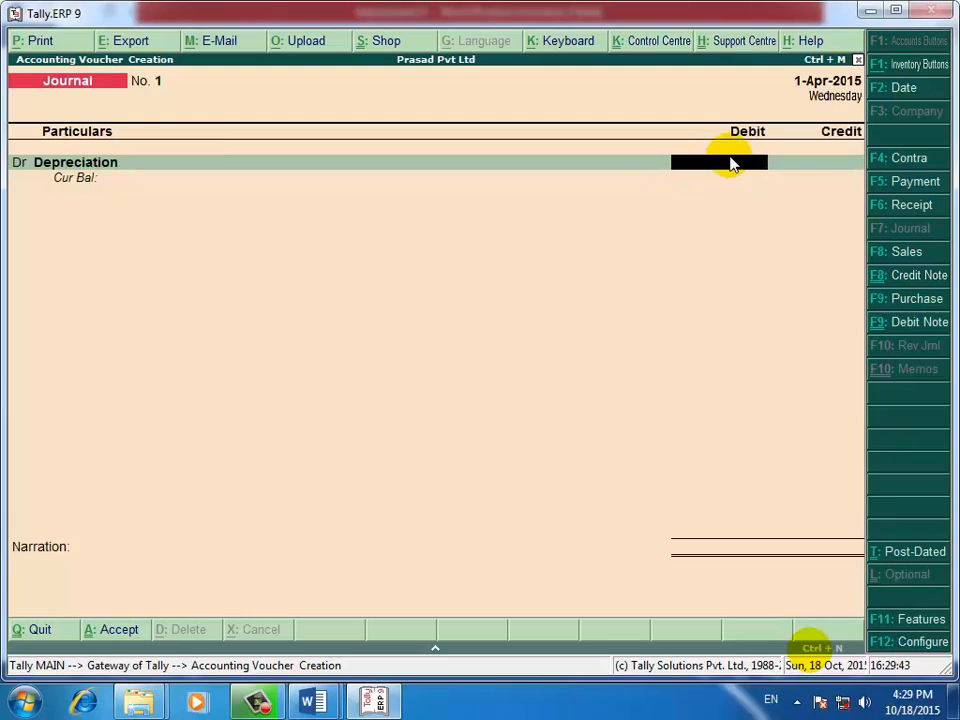
Step: Work out 350000*20% in the built-in calculator and use the result as the Depreciation debit amount
key("ctrl+n")
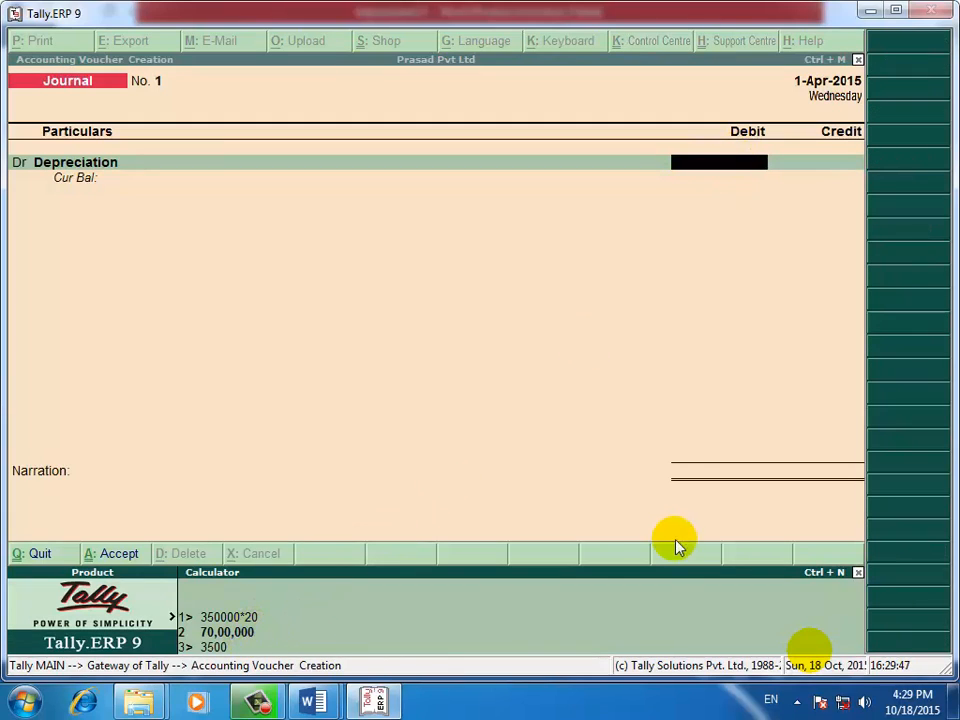
type("35000*")
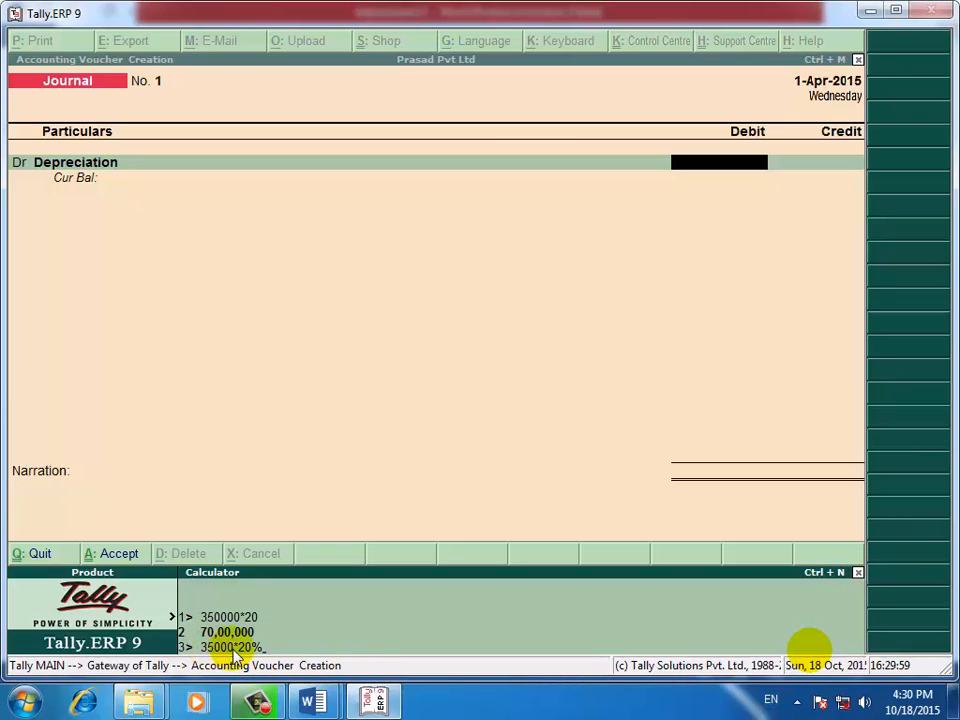
key("BackSpace")
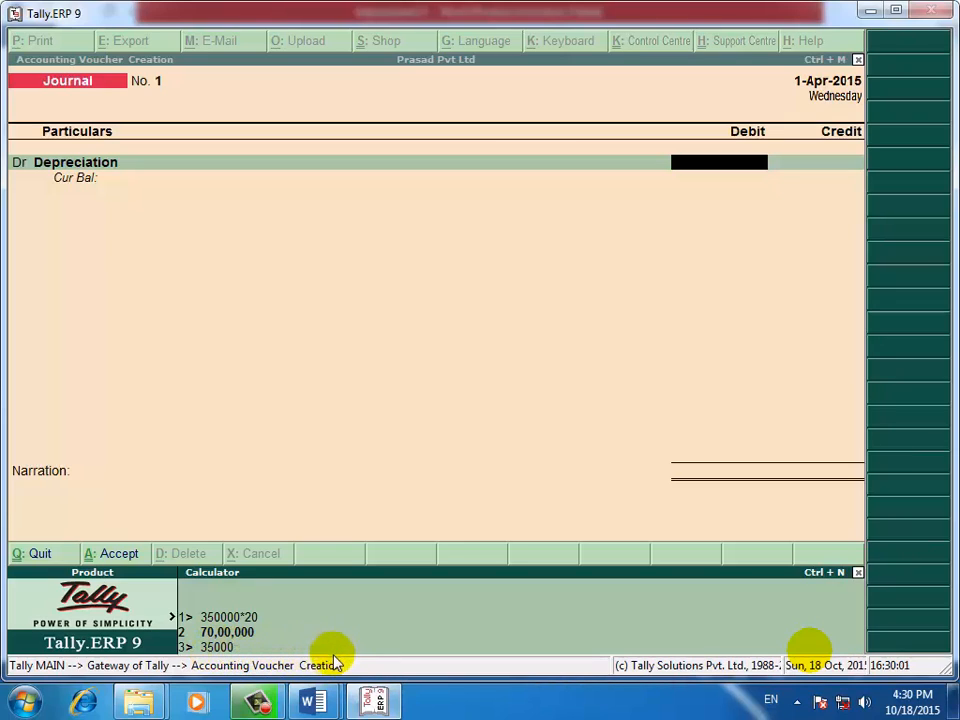
type("0")
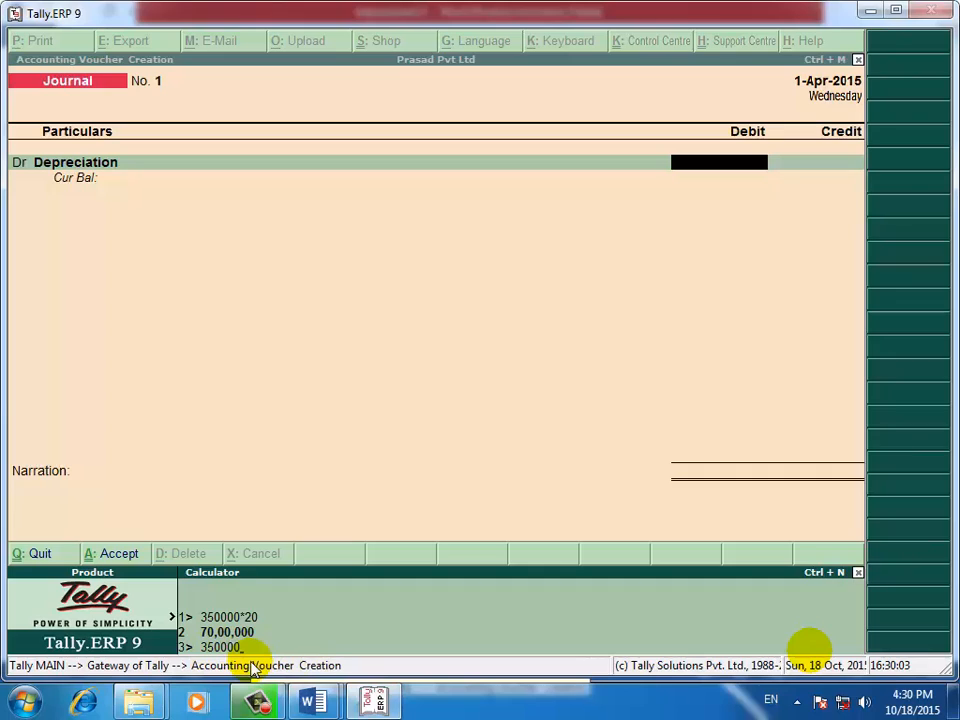
type("*20%")
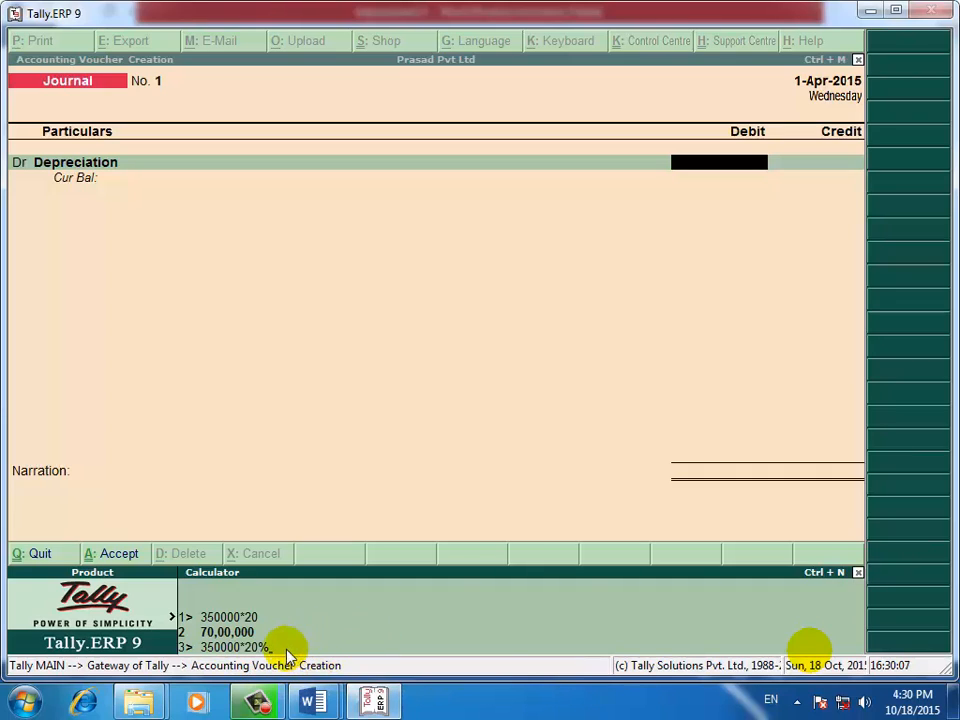
key("Return")
key("Return")
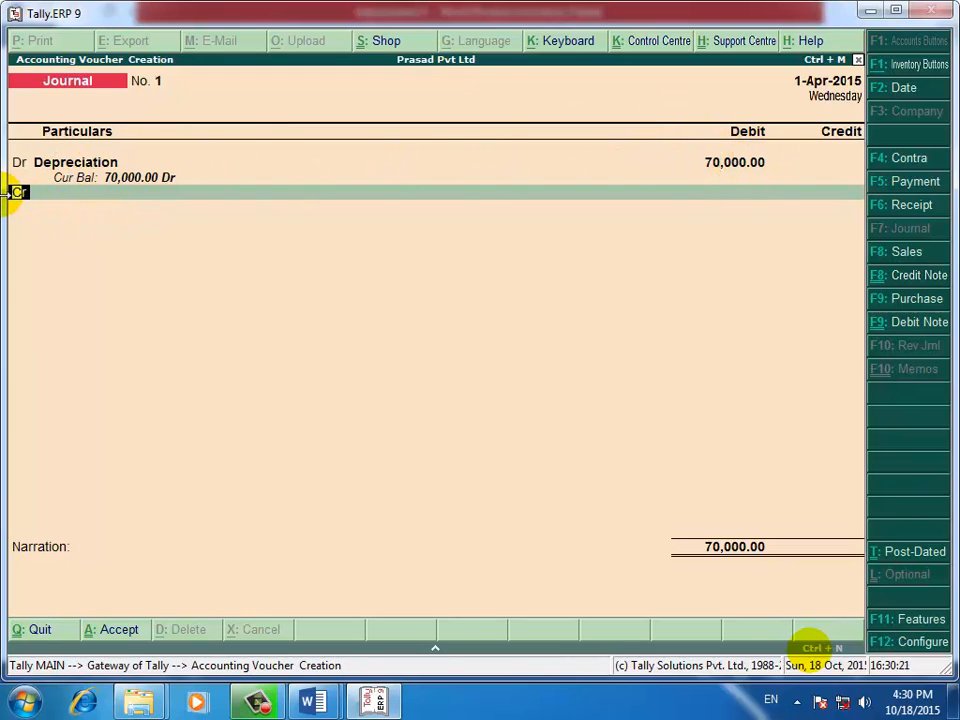
Step: Add Motor Car as a credit account, with its credit amount calculated as 300000*20%
key("Return")
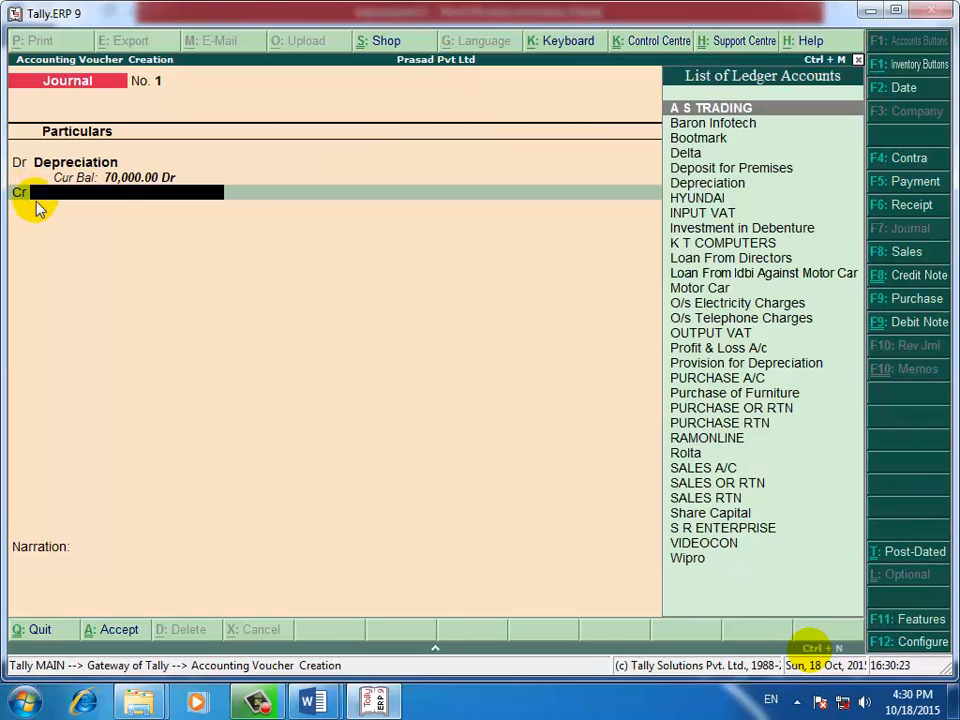
type("M")
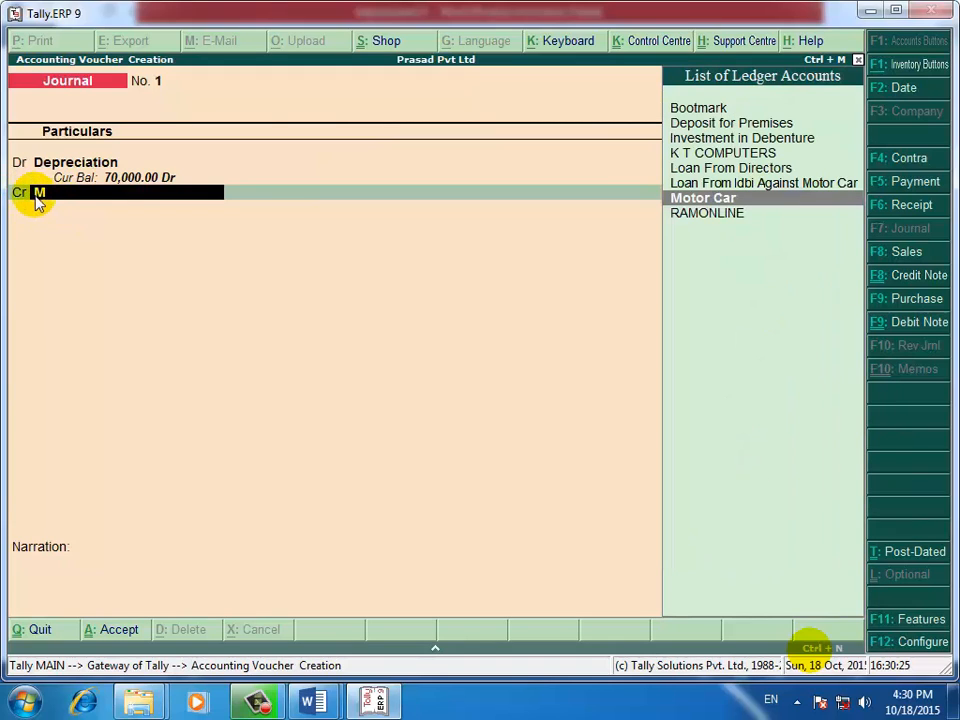
key("Return")
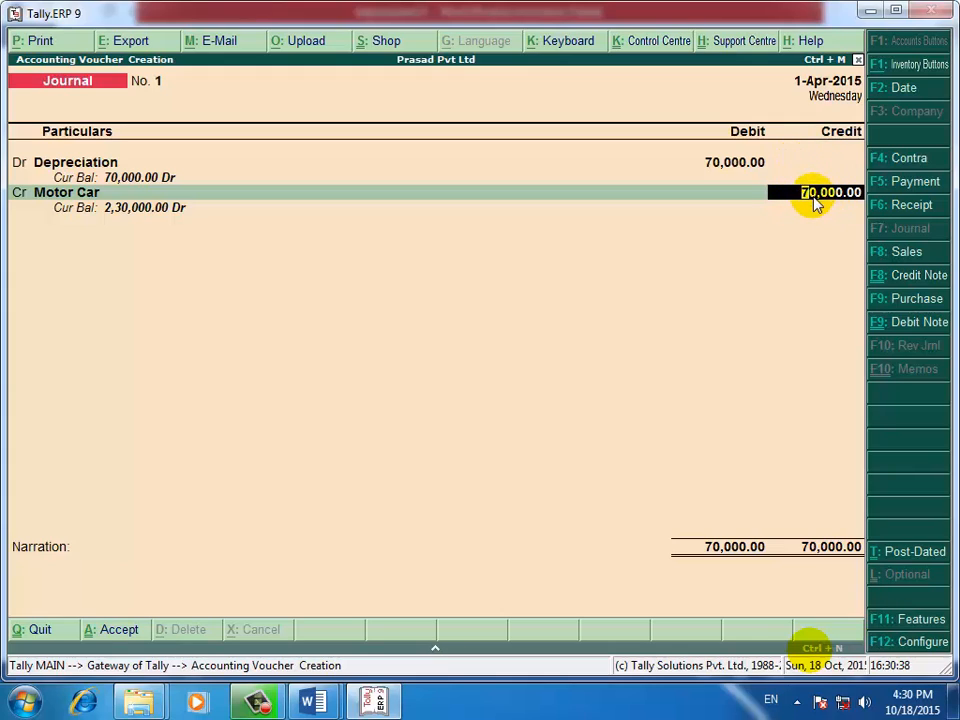
key("ctrl+n")
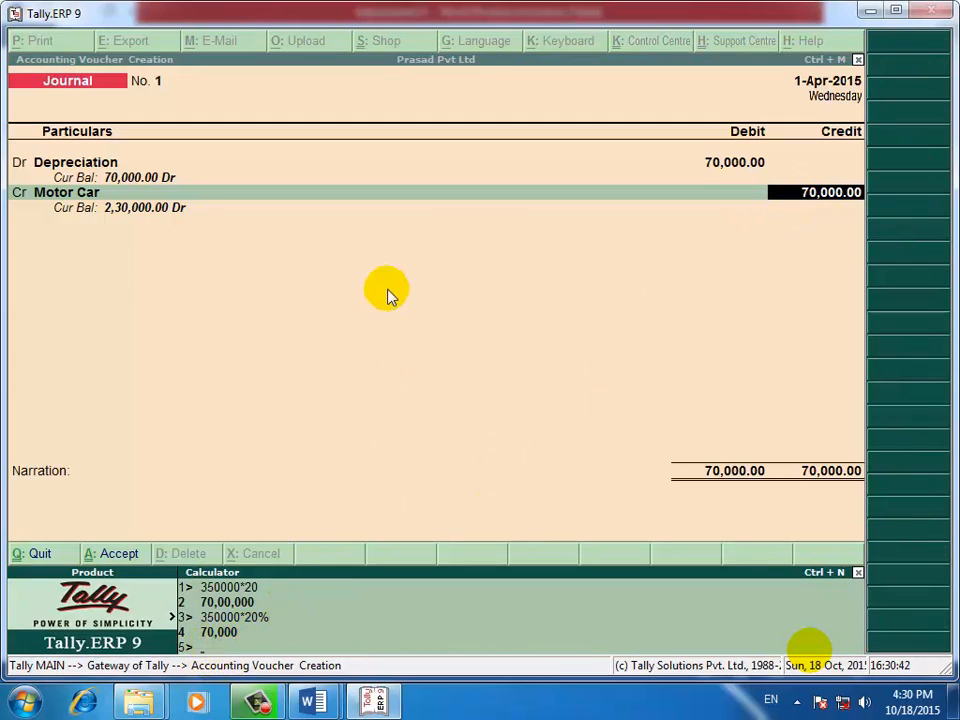
type("300000")
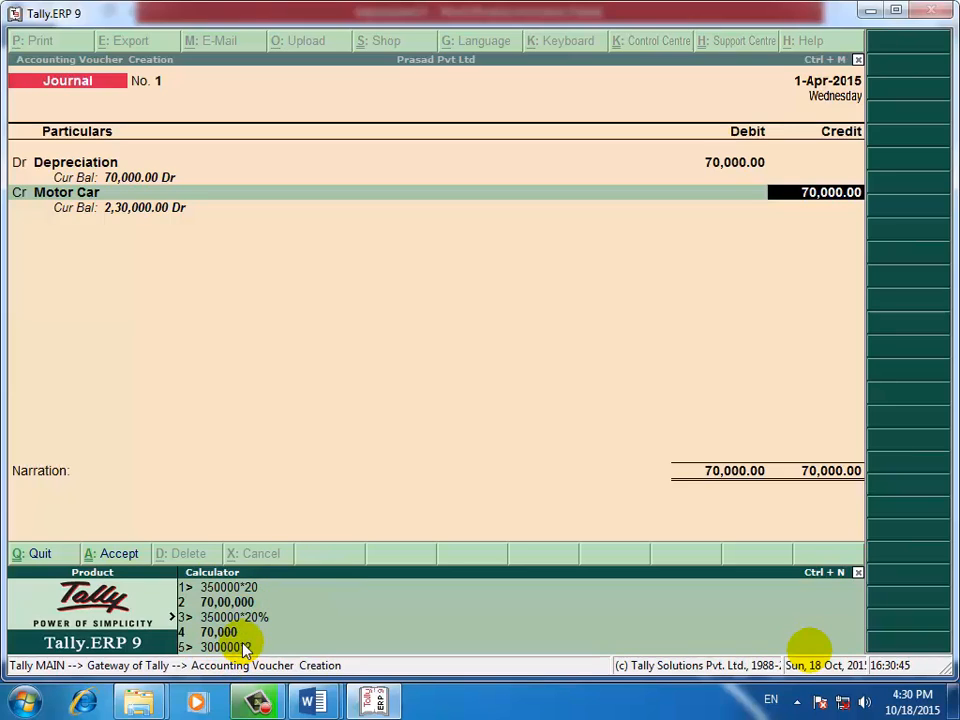
type("*20")
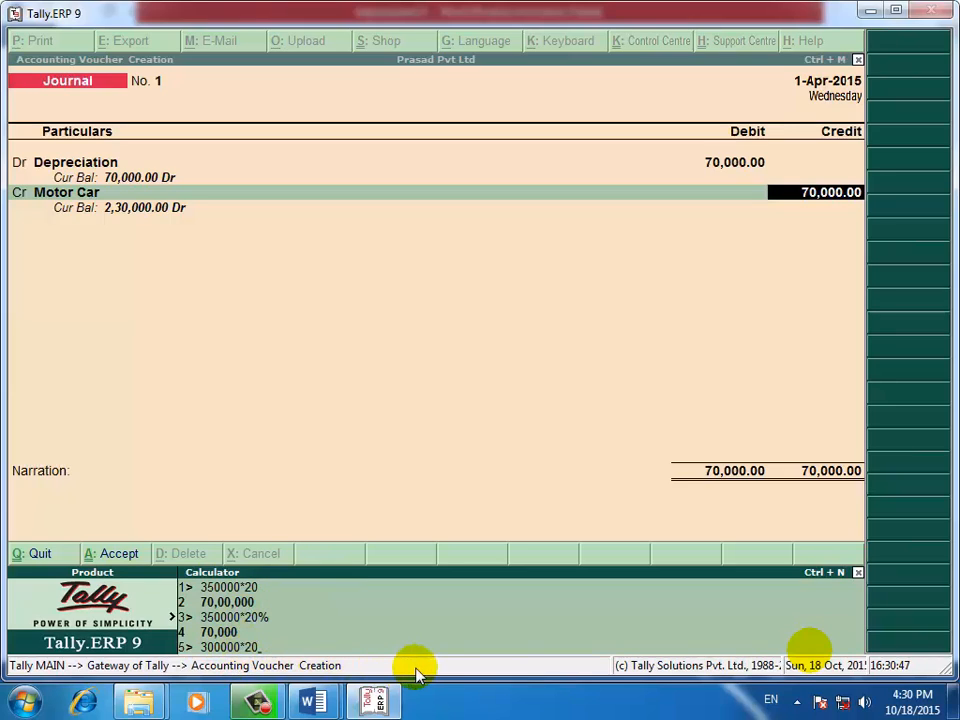
type("%")
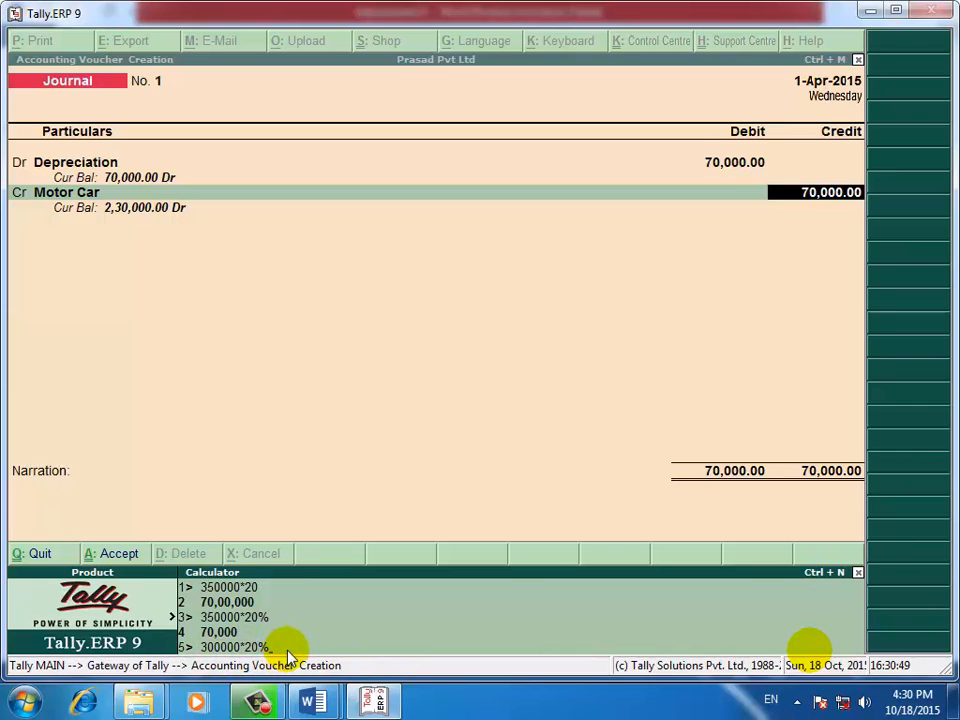
key("Return")
key("Return")
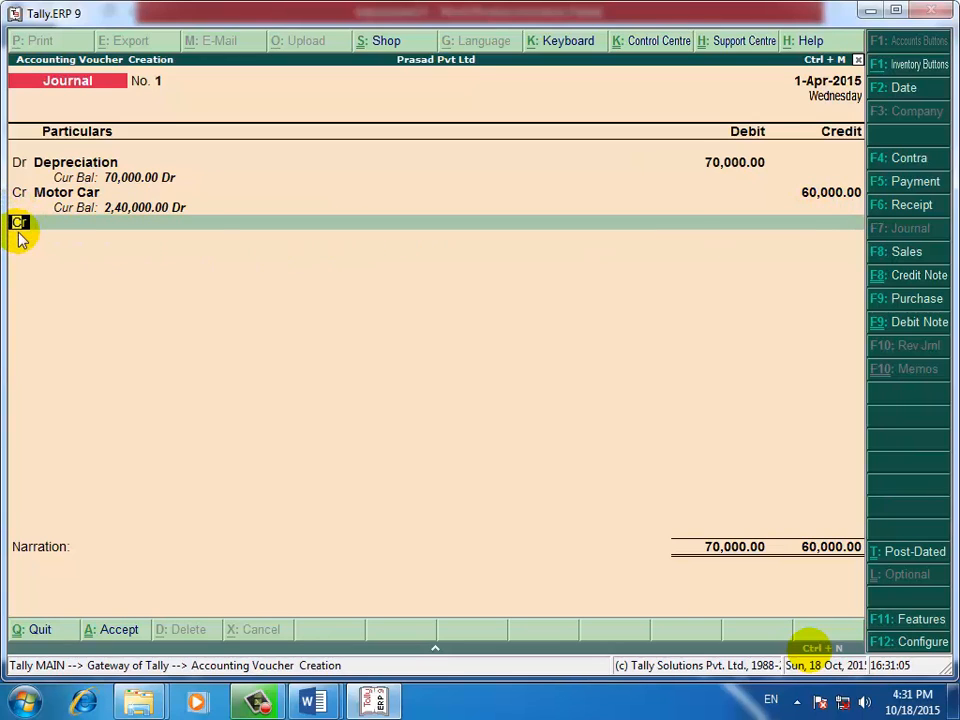
Step: Add Purchase of Furniture as the second credit account with an amount of 10,000
key("Return")
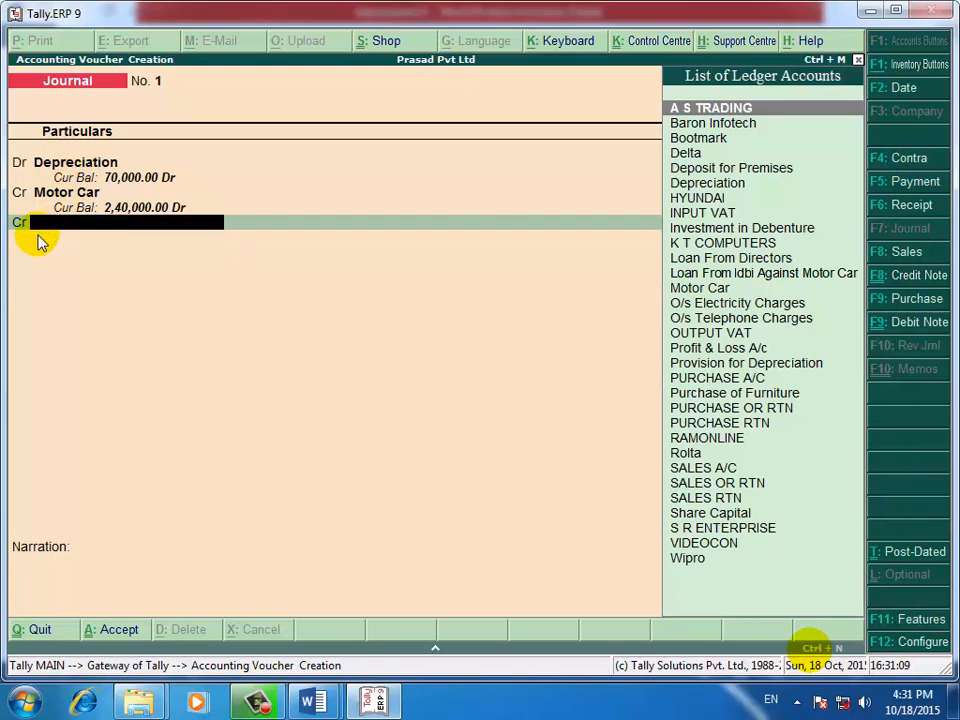
type("Pu")
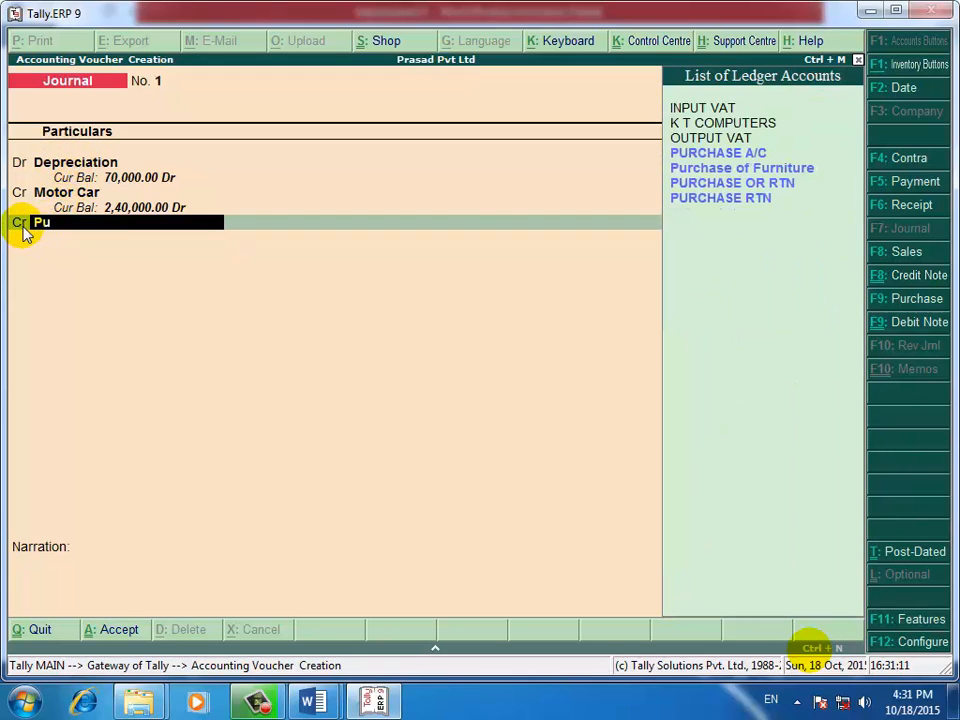
key("Down")
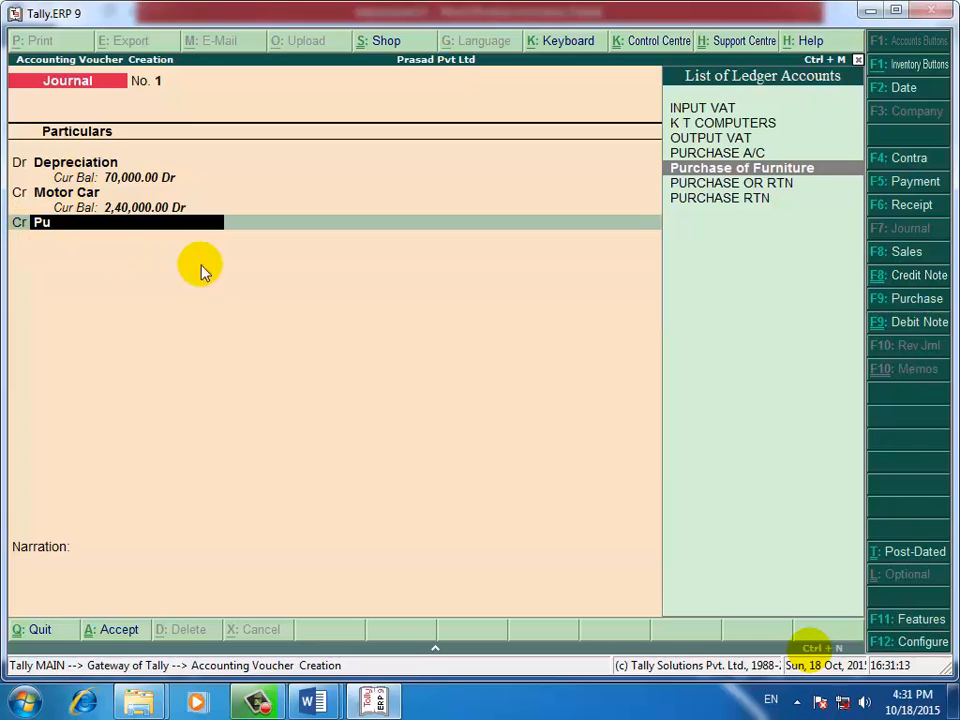
key("Return")
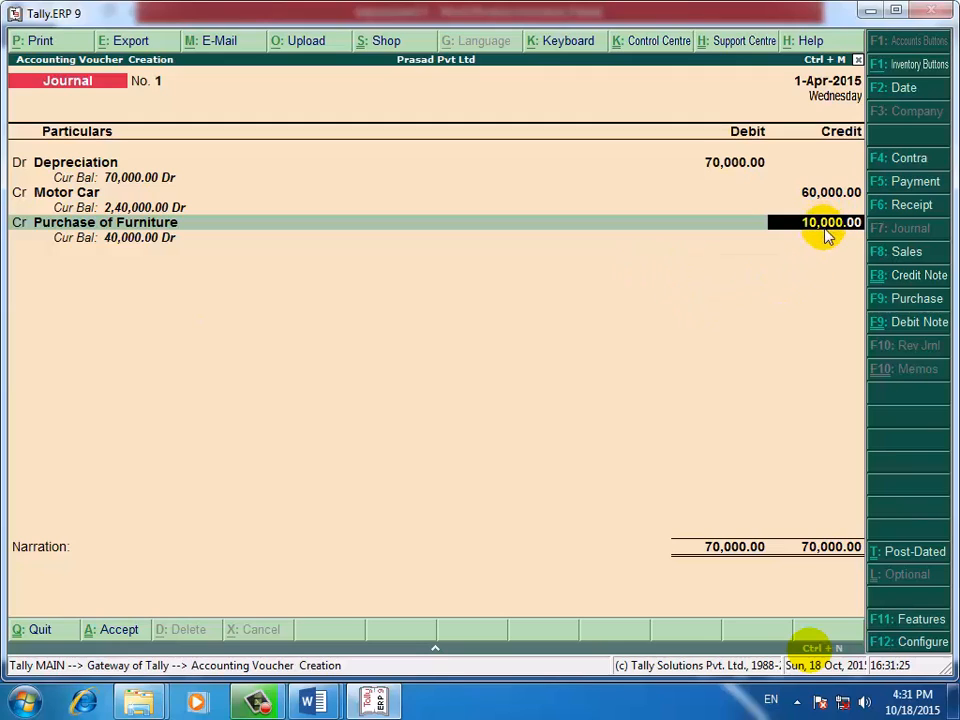
key("Return")
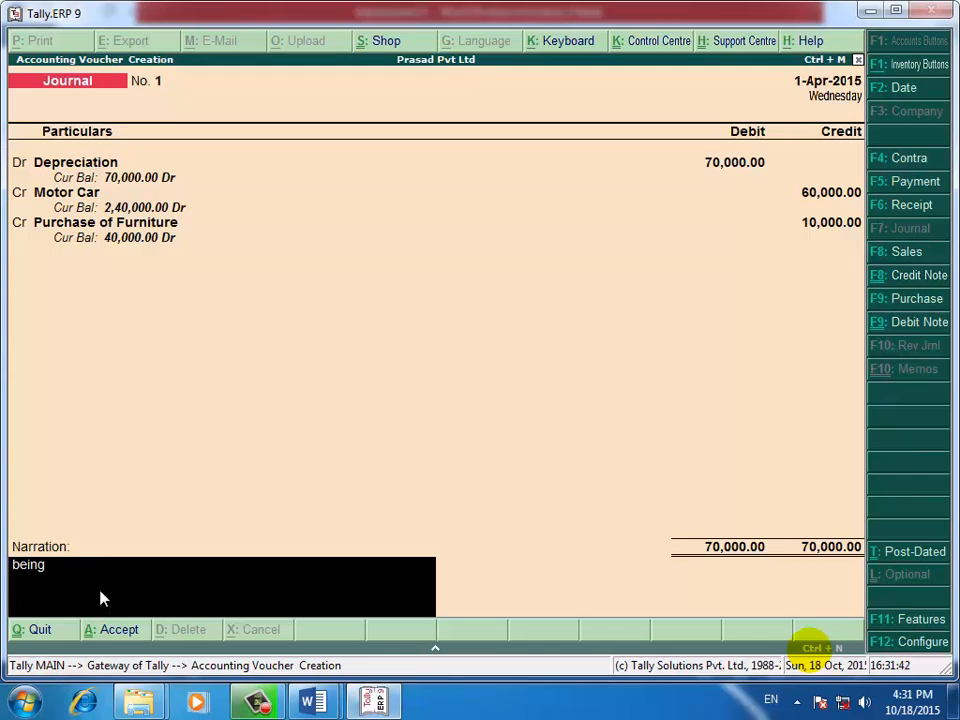
Step: Enter the narration "being depreciation charged on fixed assets", accept the journal voucher and leave voucher entry
type("preciation charged on fix")
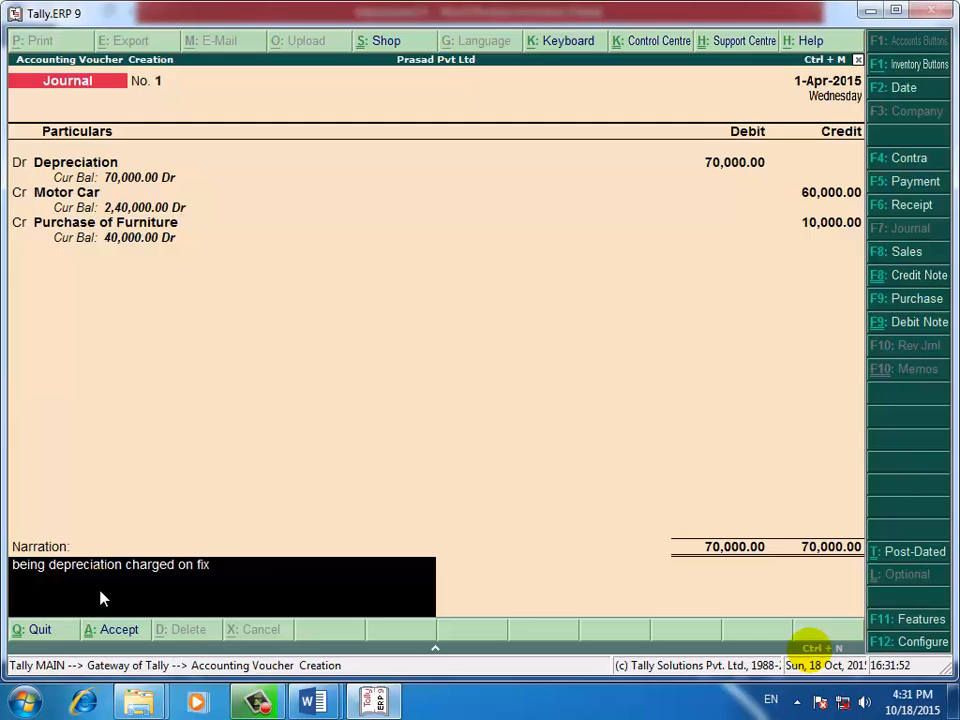
type("ed assets")
key("Return")
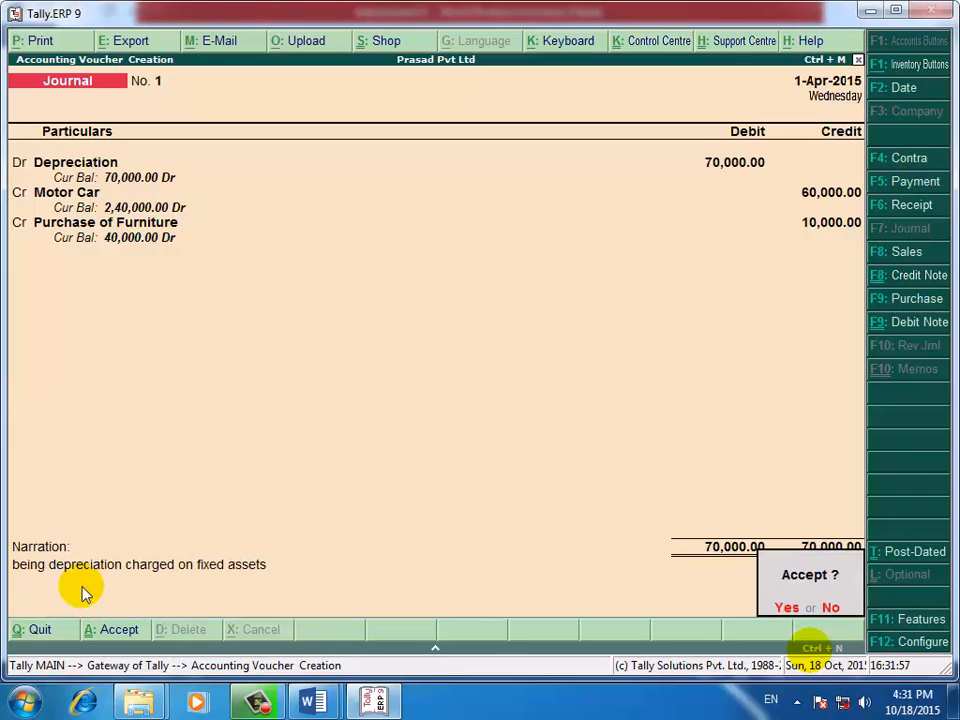
key("y")
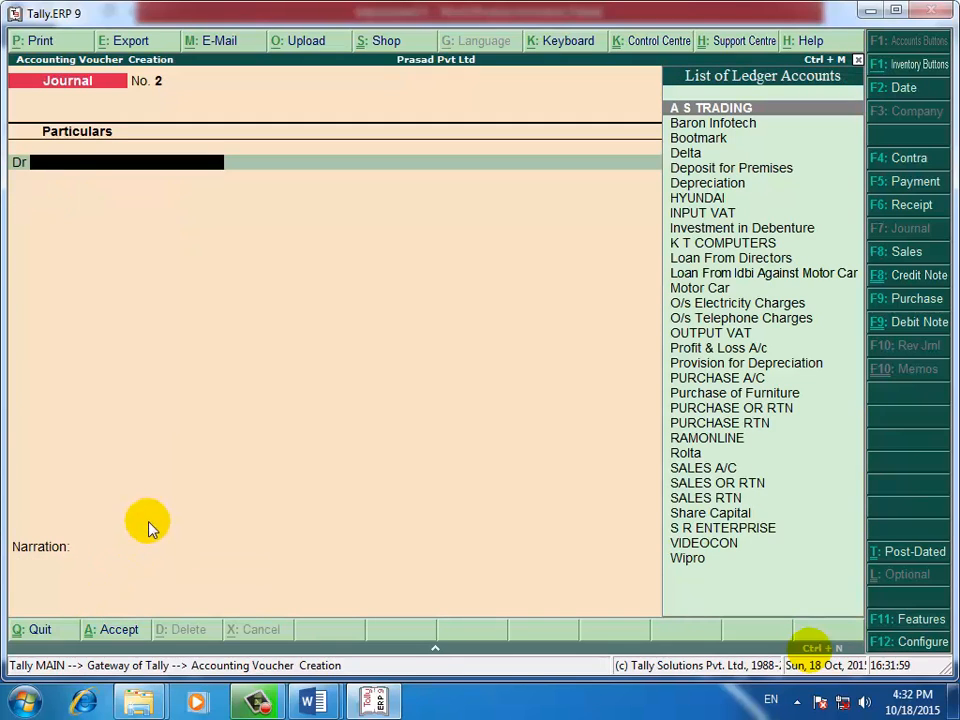
key("Escape")
key("y")
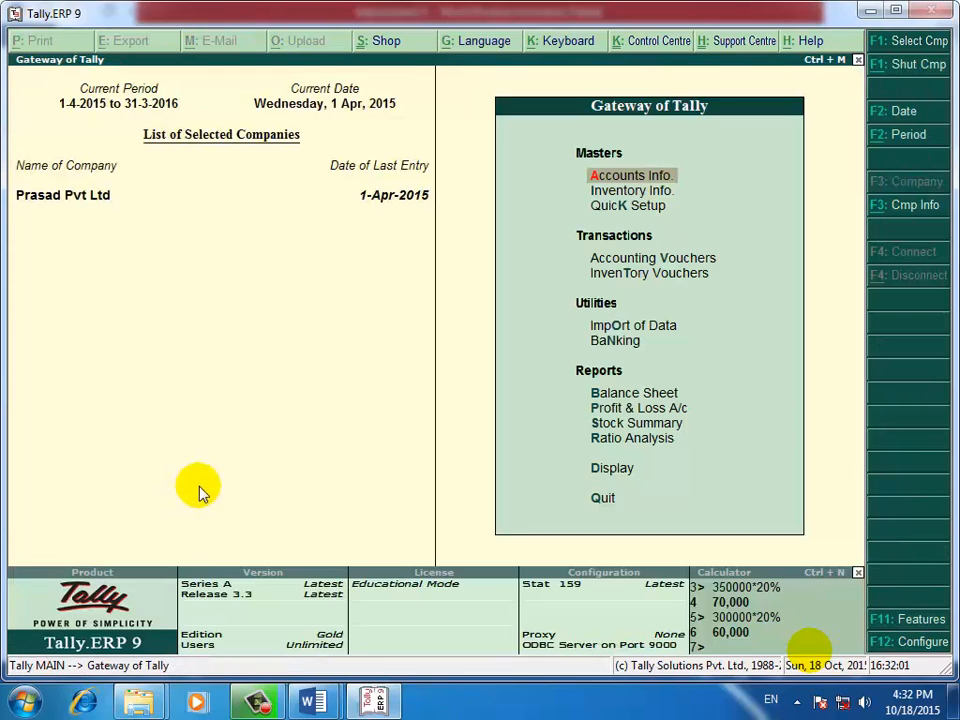
Step: Open the Balance Sheet in detailed view to check the Motor Car and Purchase of Furniture values under Fixed Assets
key("Down")
key("Down")
key("Down")
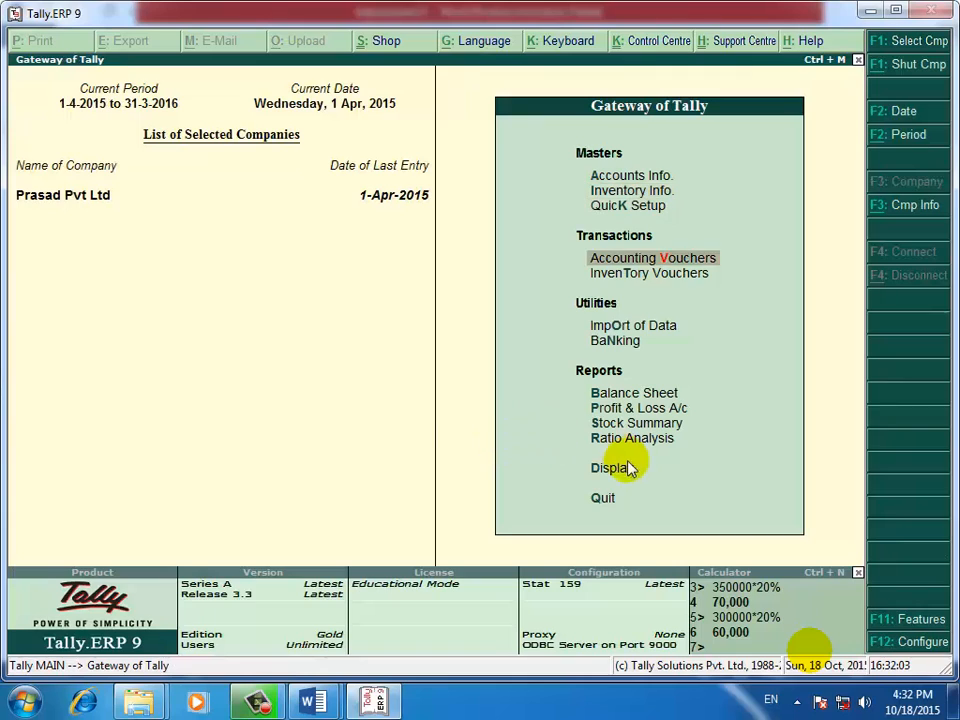
key("Down")
key("Down")
key("Down")
key("Down")
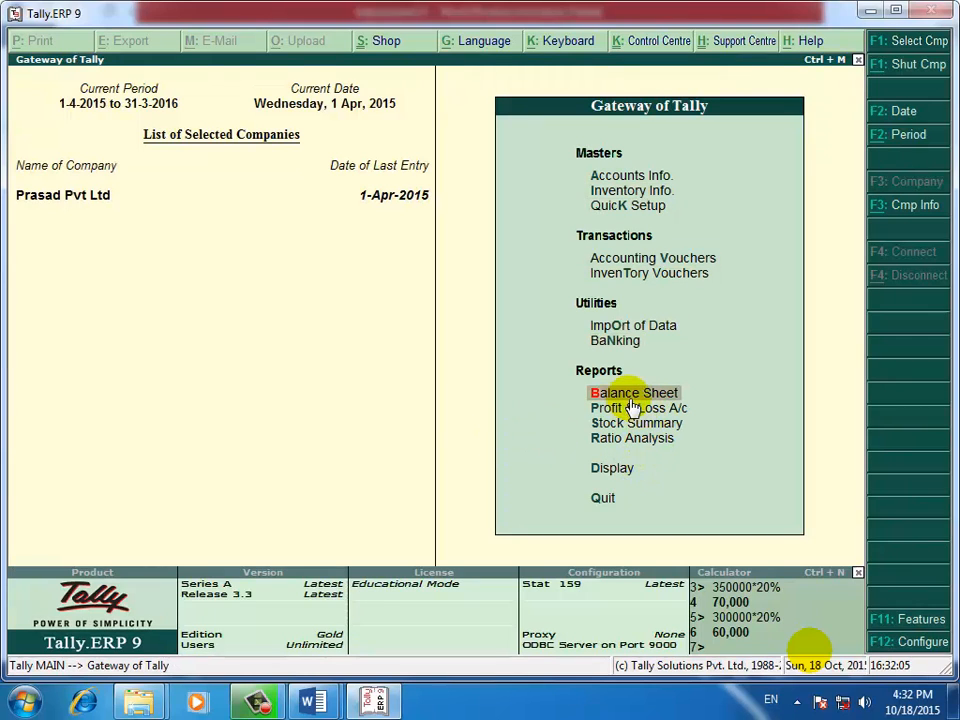
key("Return")
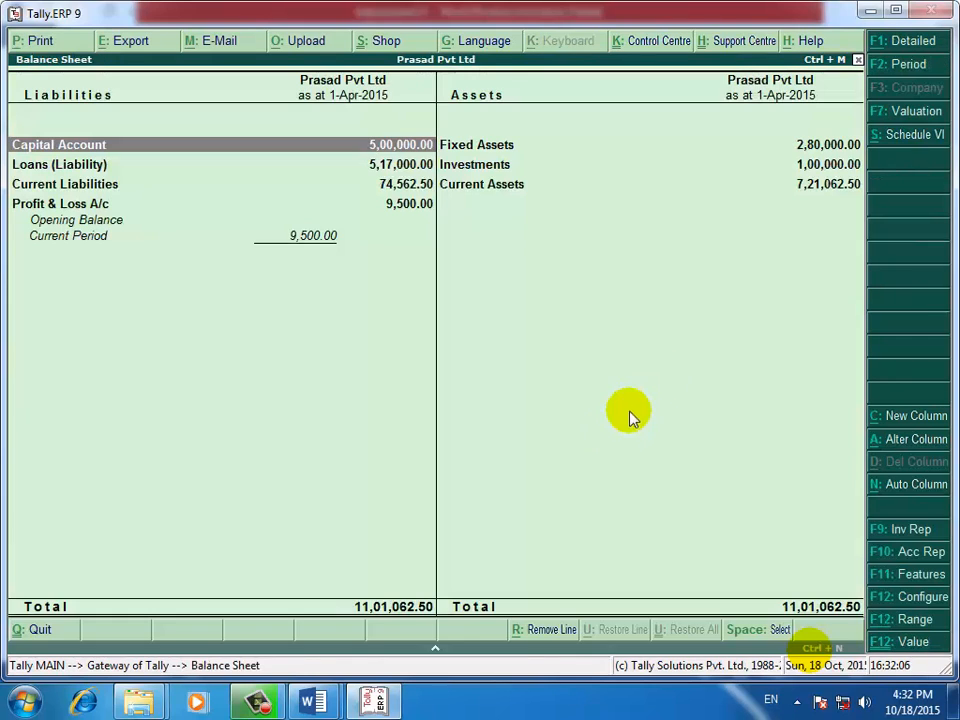
left_click(913, 42)
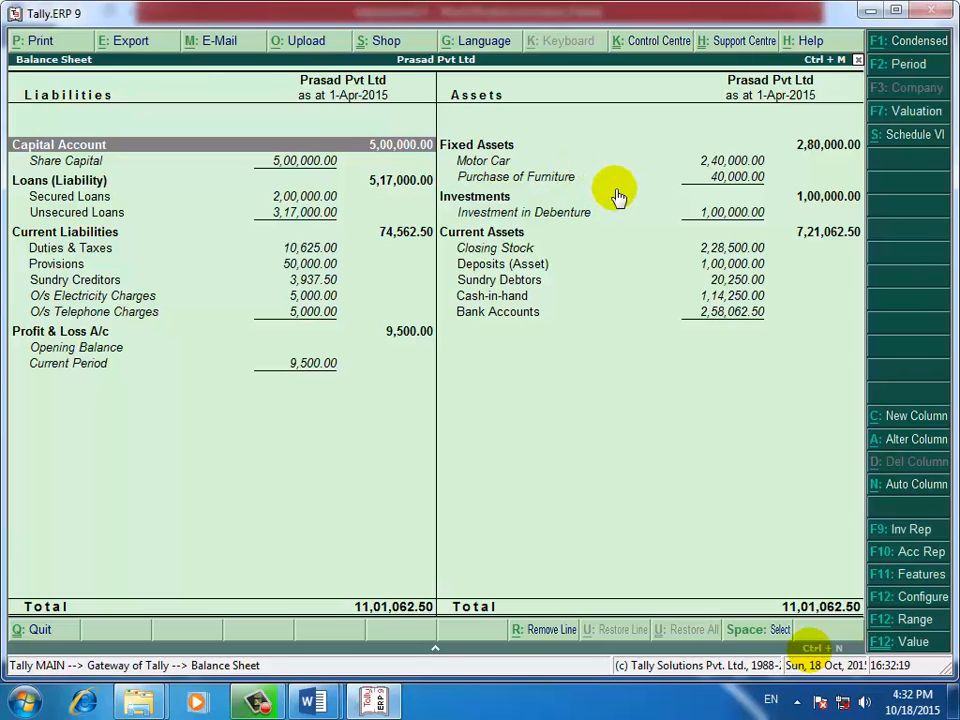
key("Escape")
key("Up")
key("Up")
key("Up")
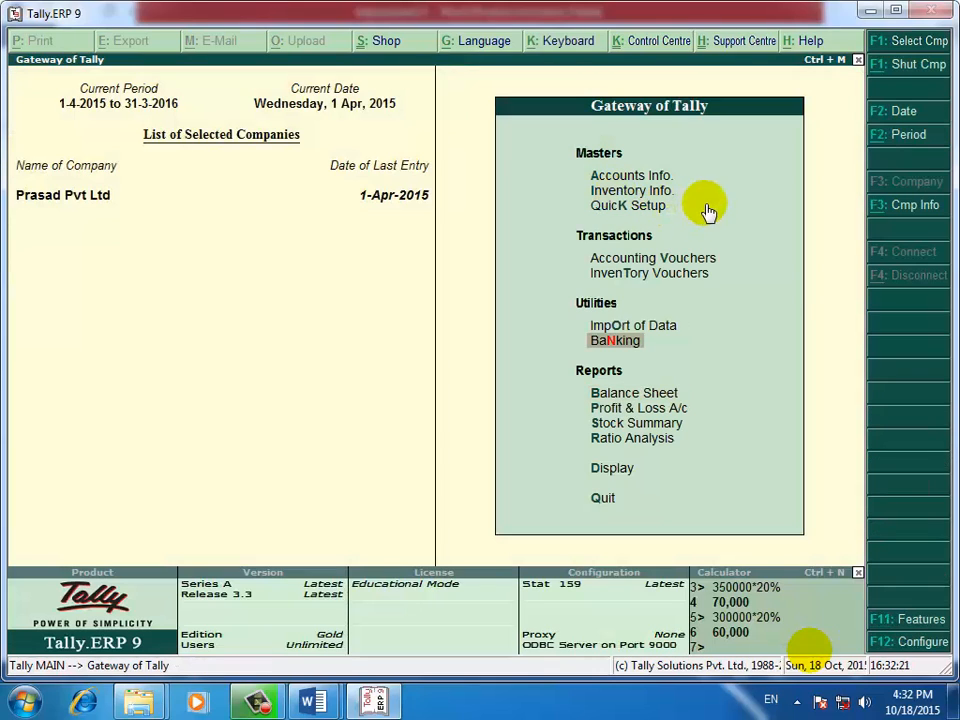
key("Up")
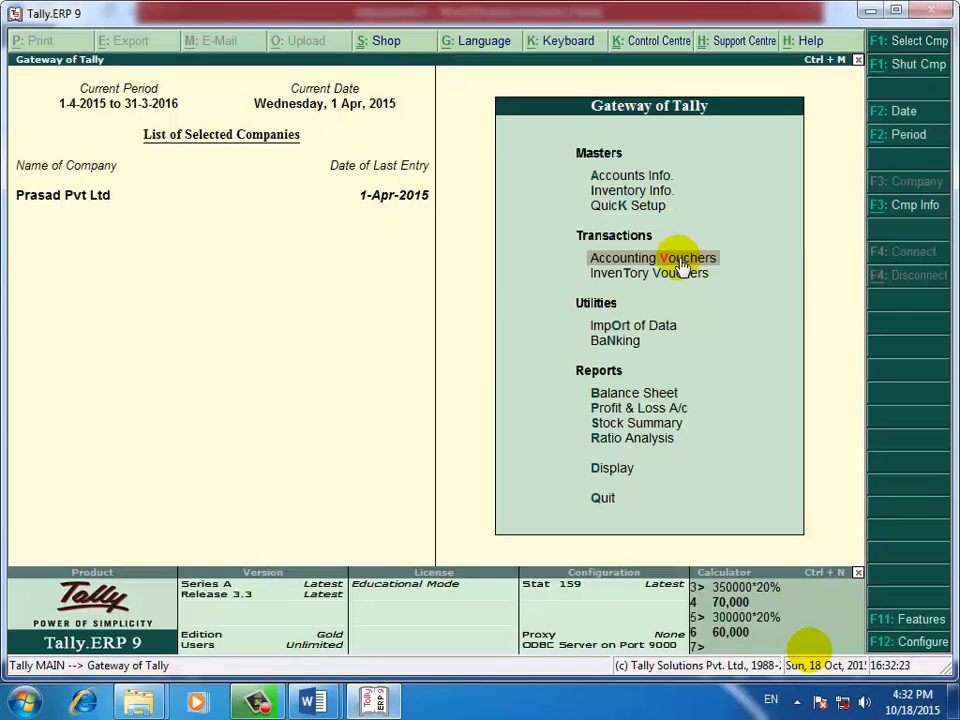
left_click(679, 257)
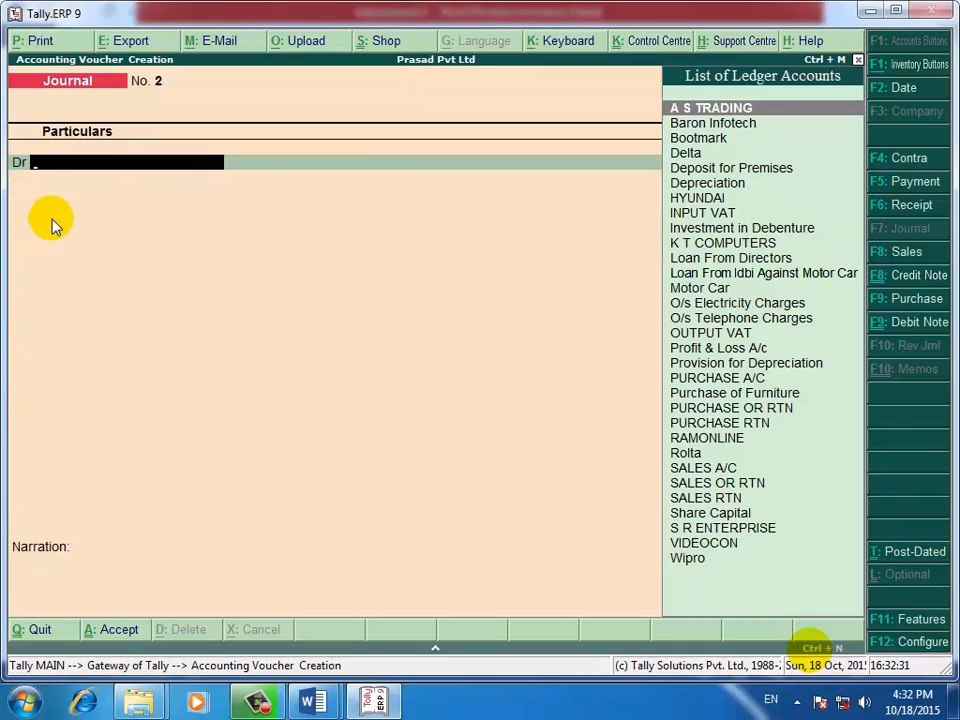
key("Escape")
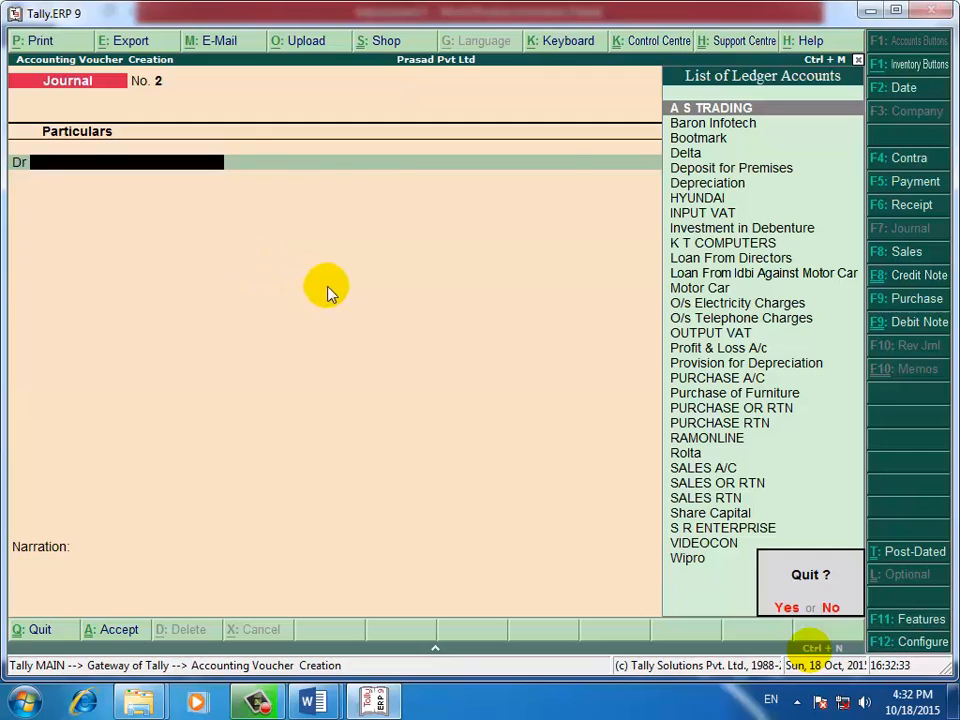
key("Return")
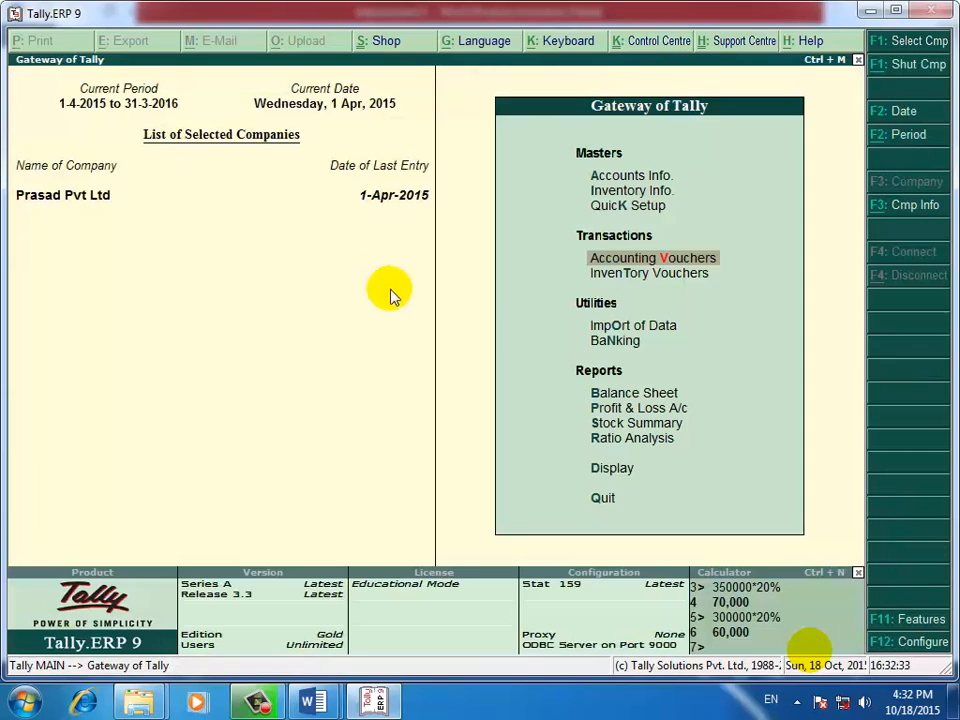
left_click(258, 705)
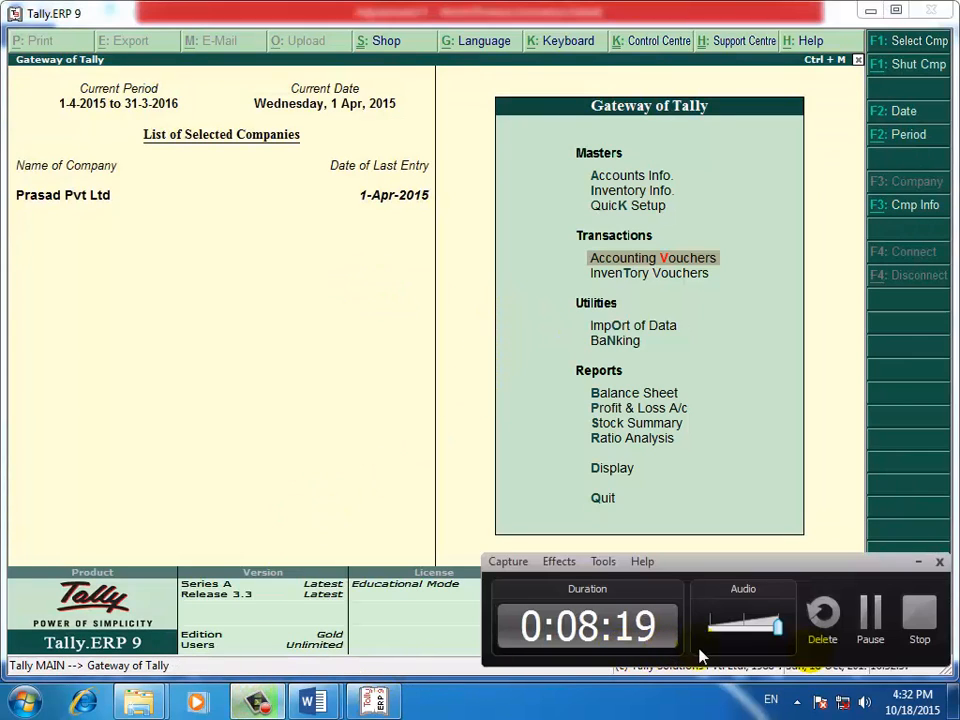